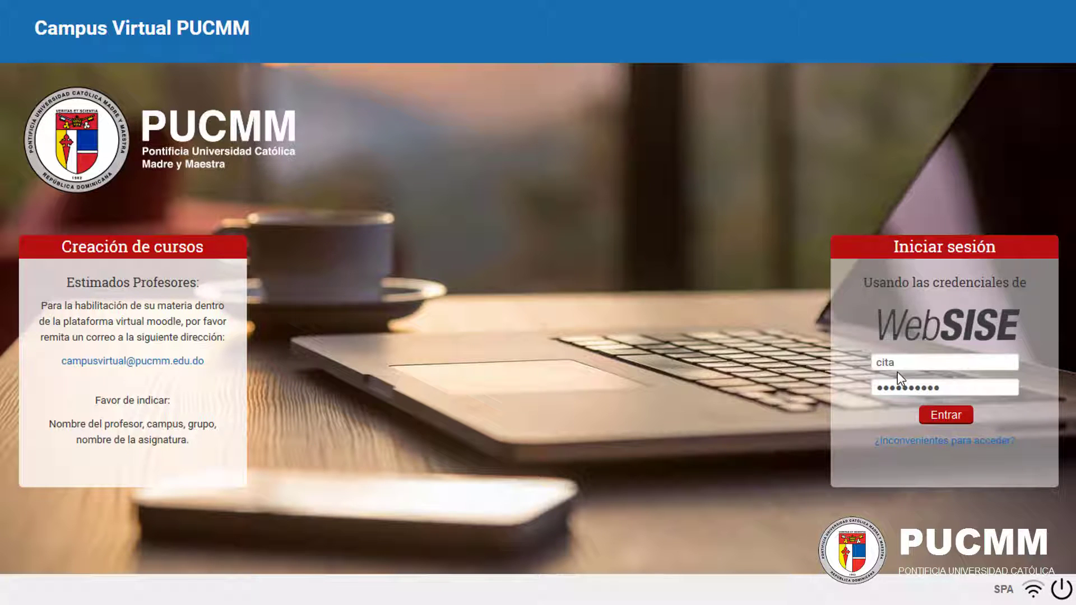
# Log in with the filled-in credentials and open the Diseño de Asignaturas en Moodle course in editing mode.
pyautogui.click(931, 416)
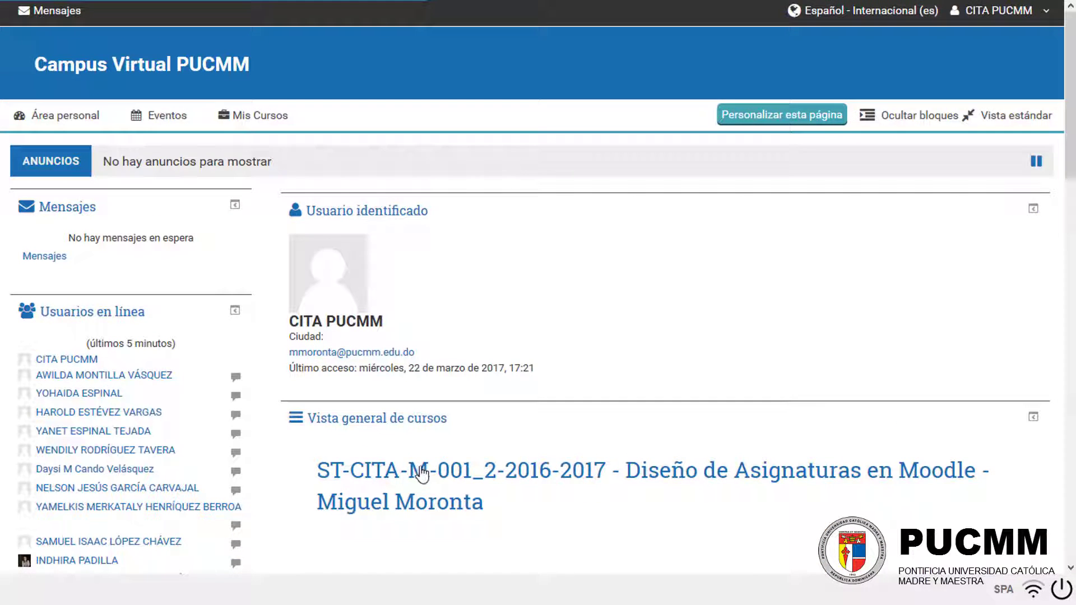
pyautogui.click(422, 474)
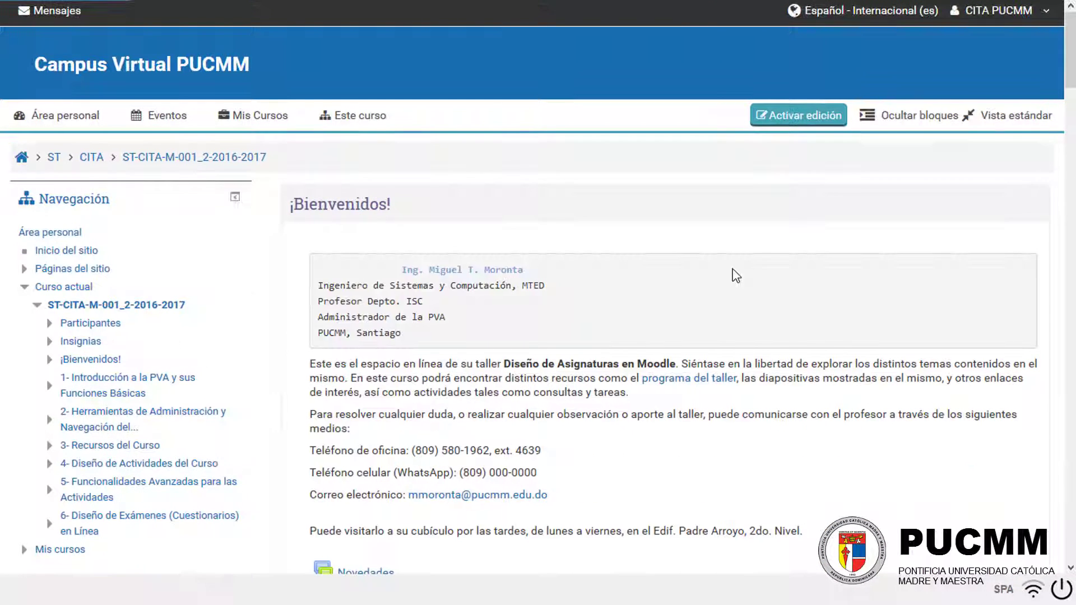
pyautogui.click(786, 126)
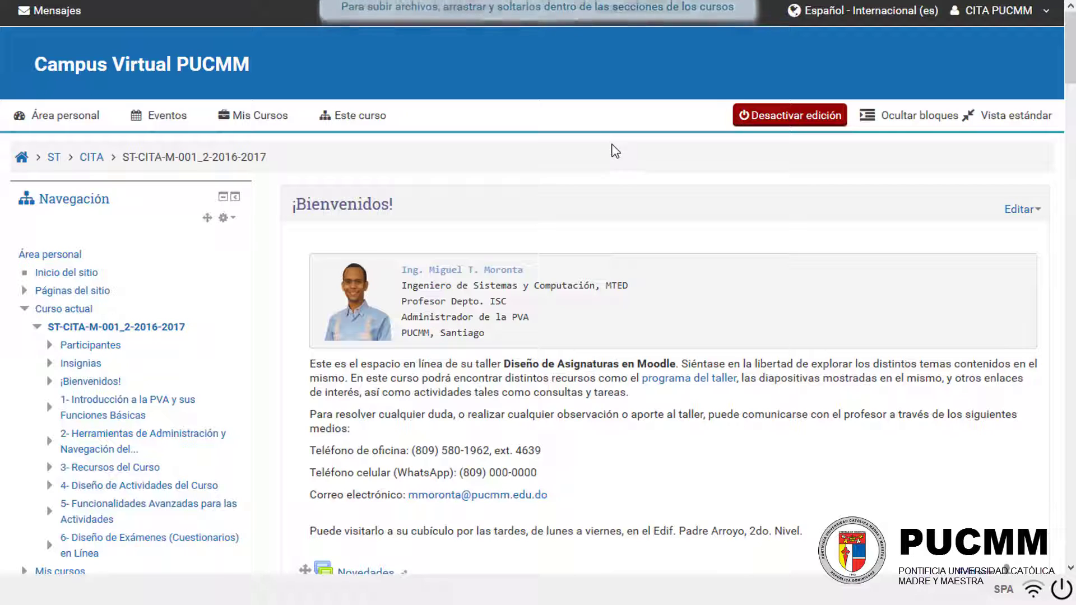
# Add a Tarea activity to the course section "4- Diseño de Actividades del Curso".
pyautogui.scroll(-20, 616, 153)
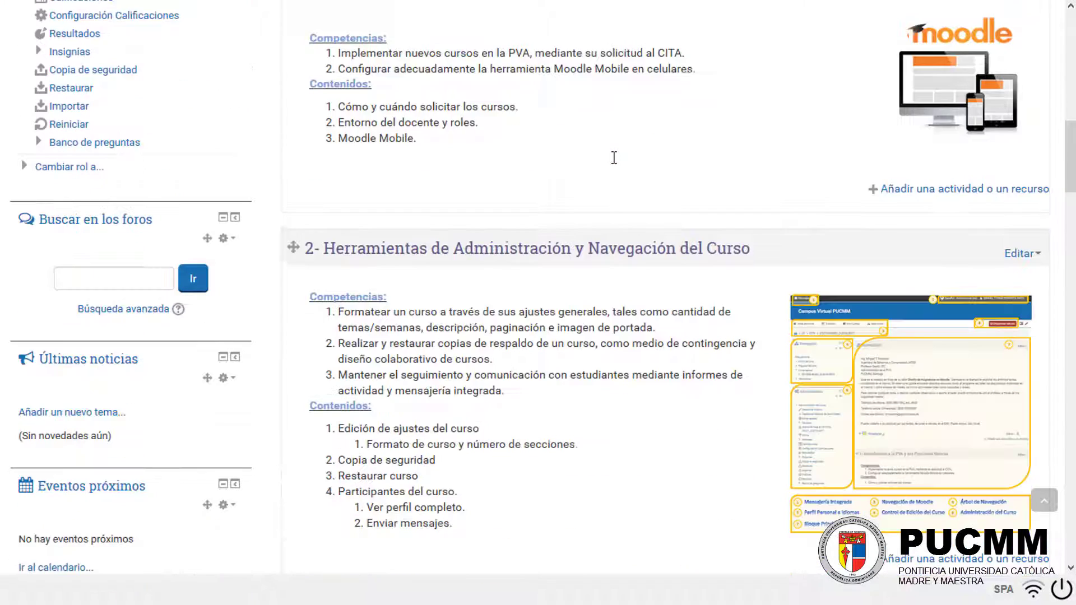
pyautogui.scroll(-18, 613, 170)
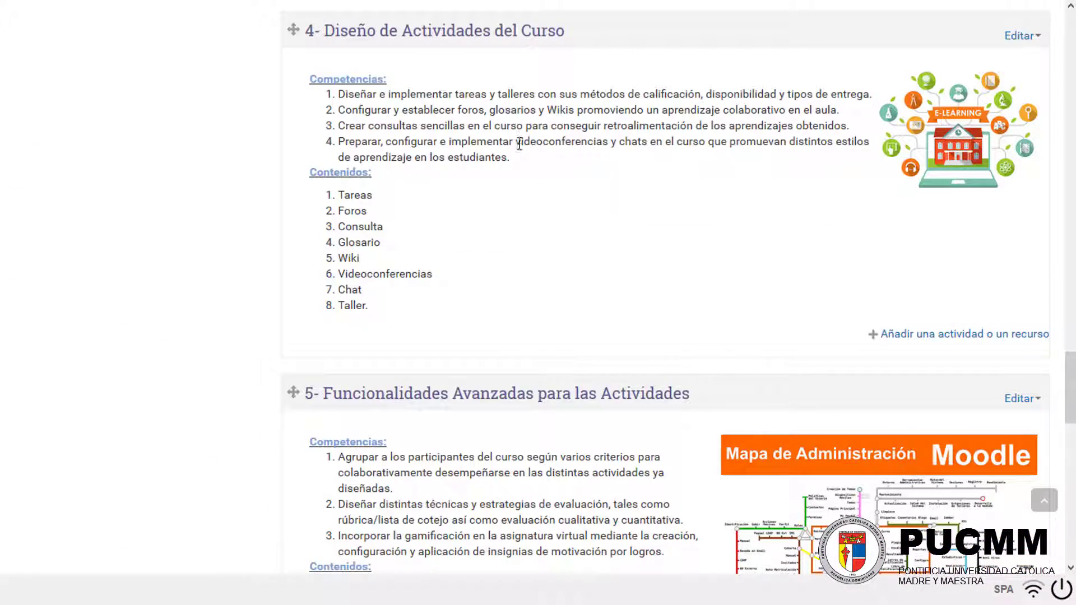
pyautogui.moveTo(339, 194); pyautogui.dragTo(384, 201)
pyautogui.click(958, 338)
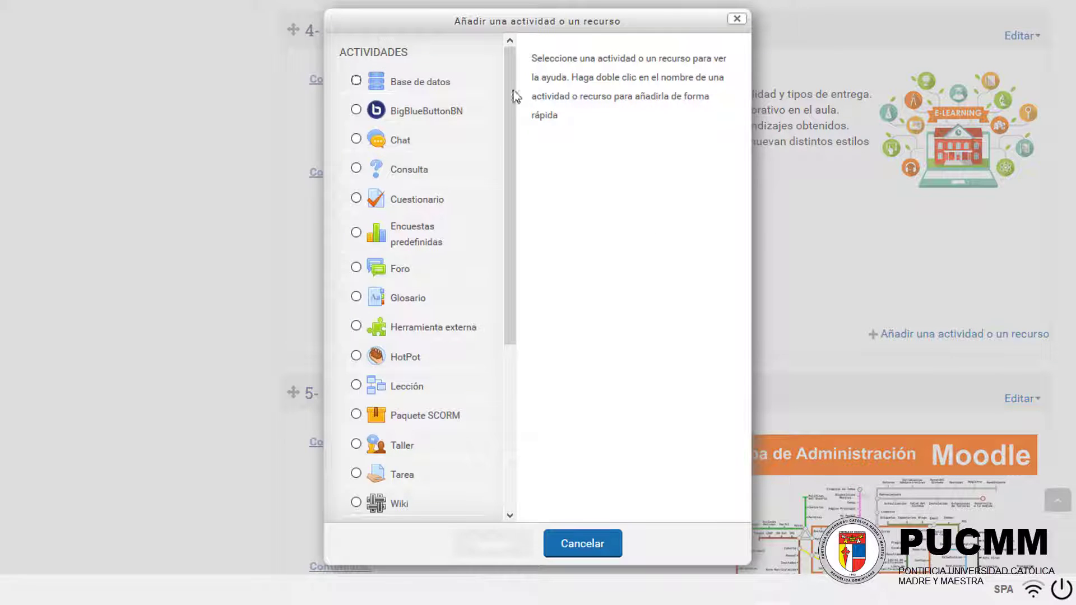
pyautogui.moveTo(509, 85); pyautogui.dragTo(521, 132)
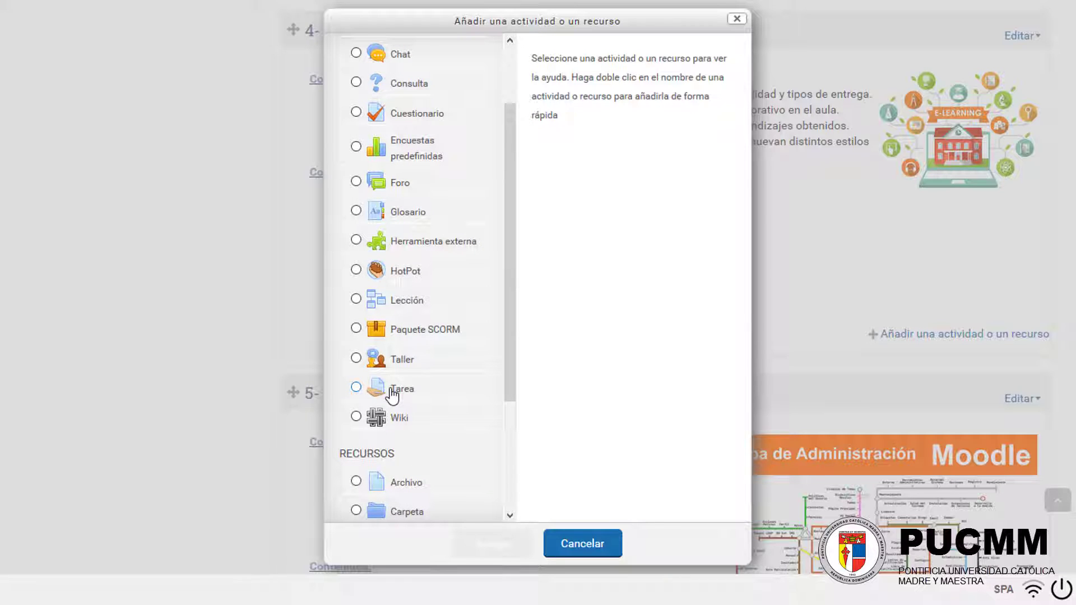
pyautogui.click(392, 396)
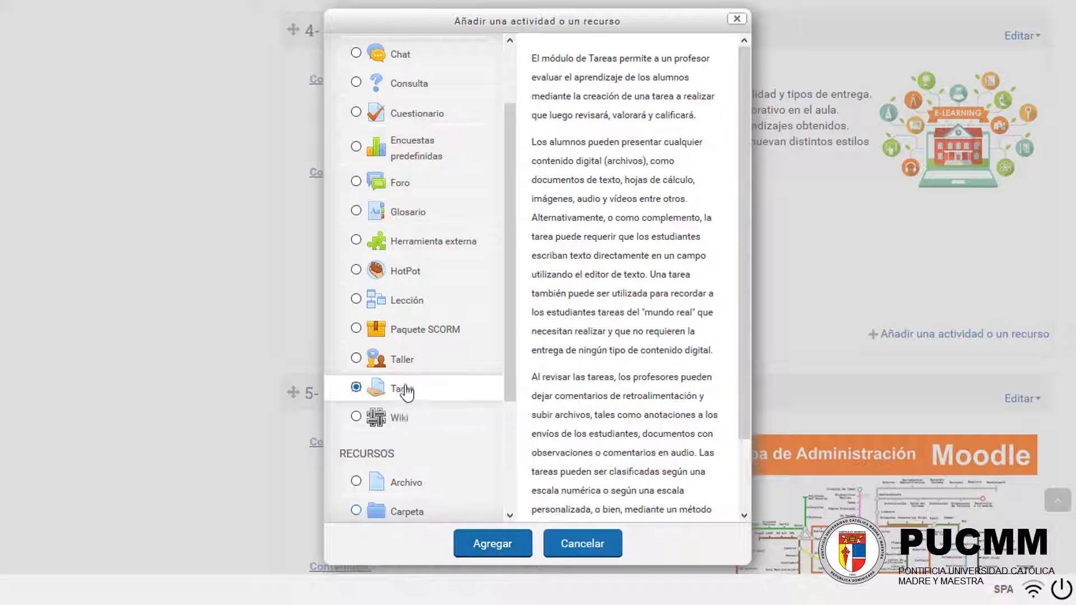
pyautogui.click(499, 548)
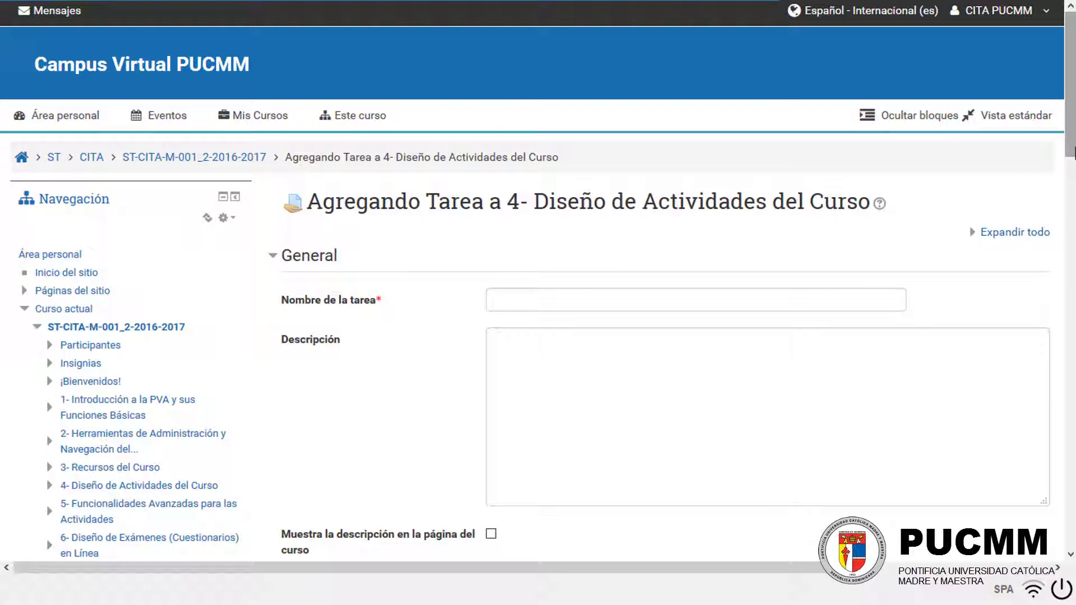
# Name the new assignment "Investigación Final" in its general settings.
pyautogui.scroll(-2, 1074, 152)
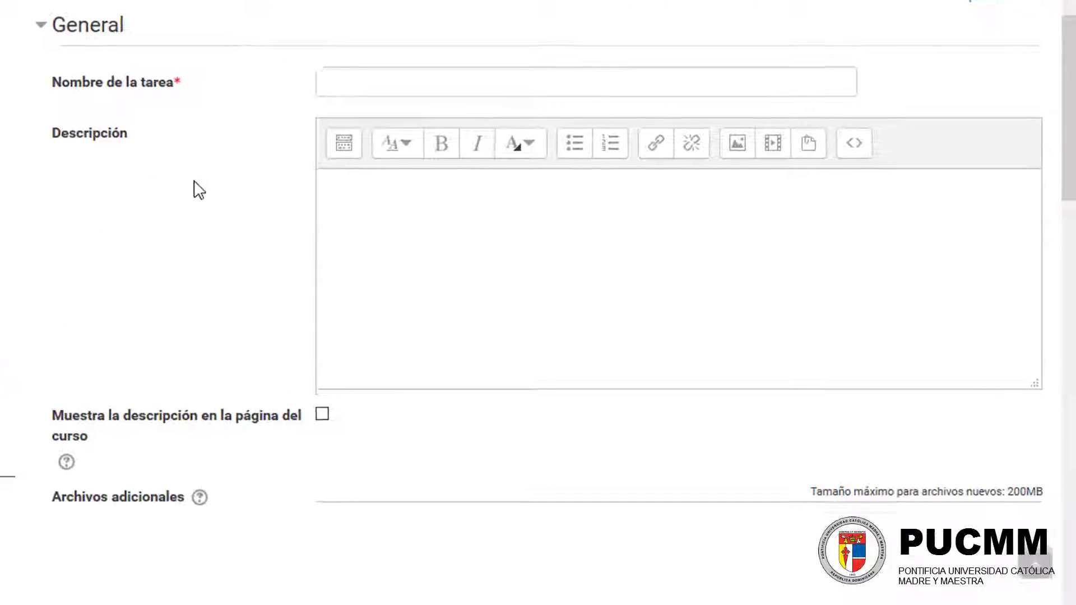
pyautogui.click(341, 84)
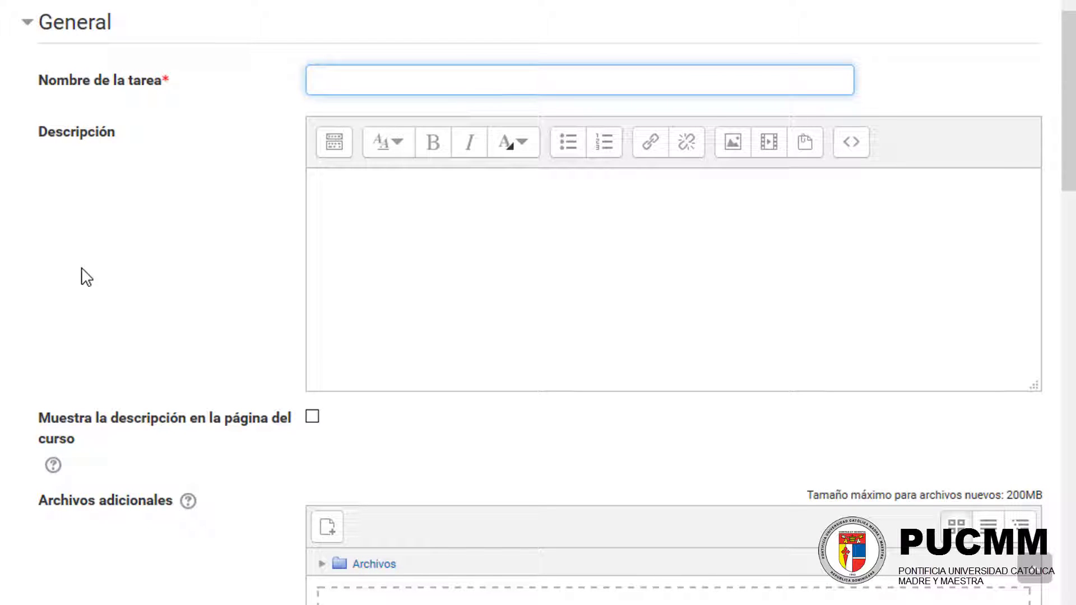
pyautogui.write('Investigación Final')
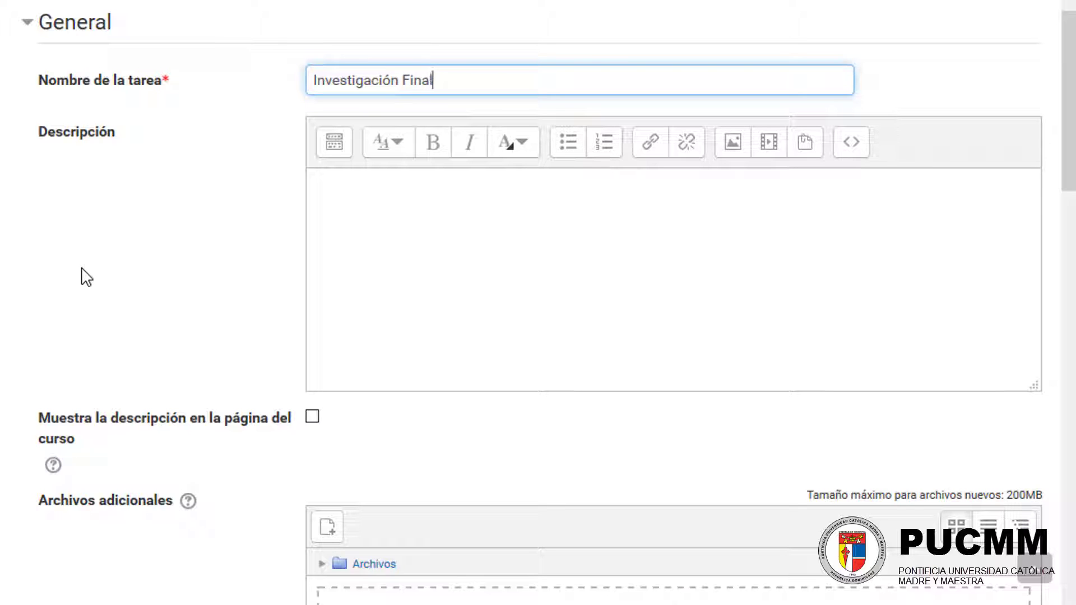
pyautogui.click(457, 226)
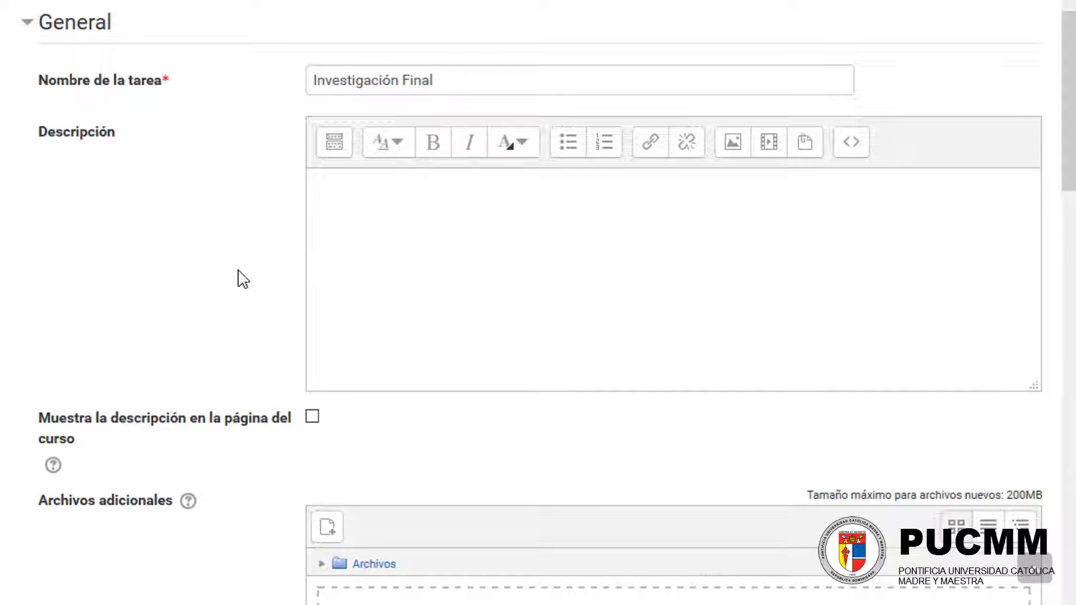
# Enable the assignment's Fecha límite under Disponibilidad and set its day to 31 marzo 2017.
pyautogui.scroll(-2, 241, 280)
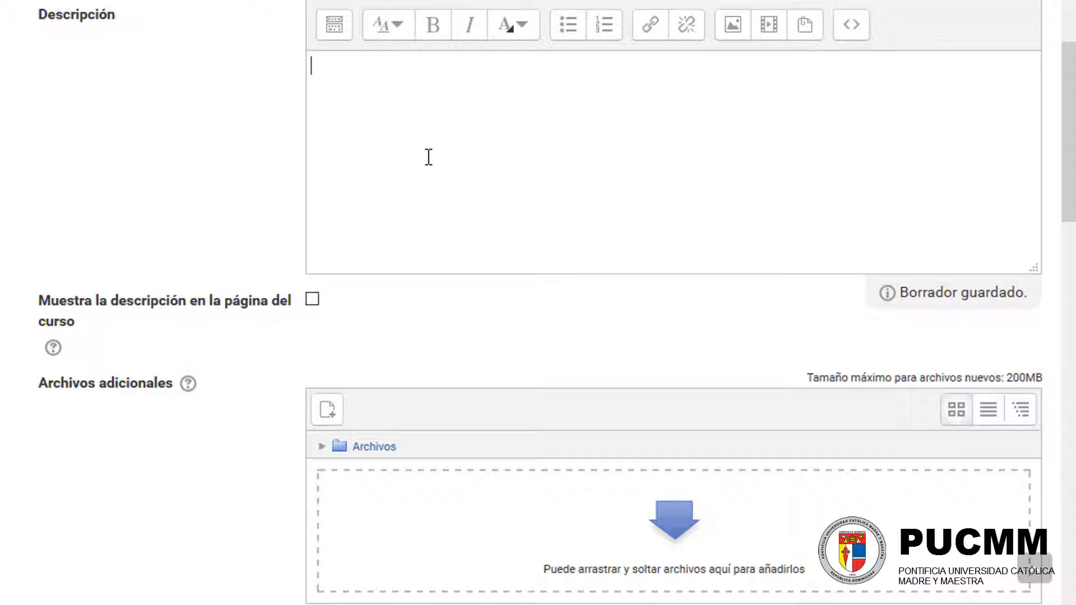
pyautogui.scroll(-2, 272, 213)
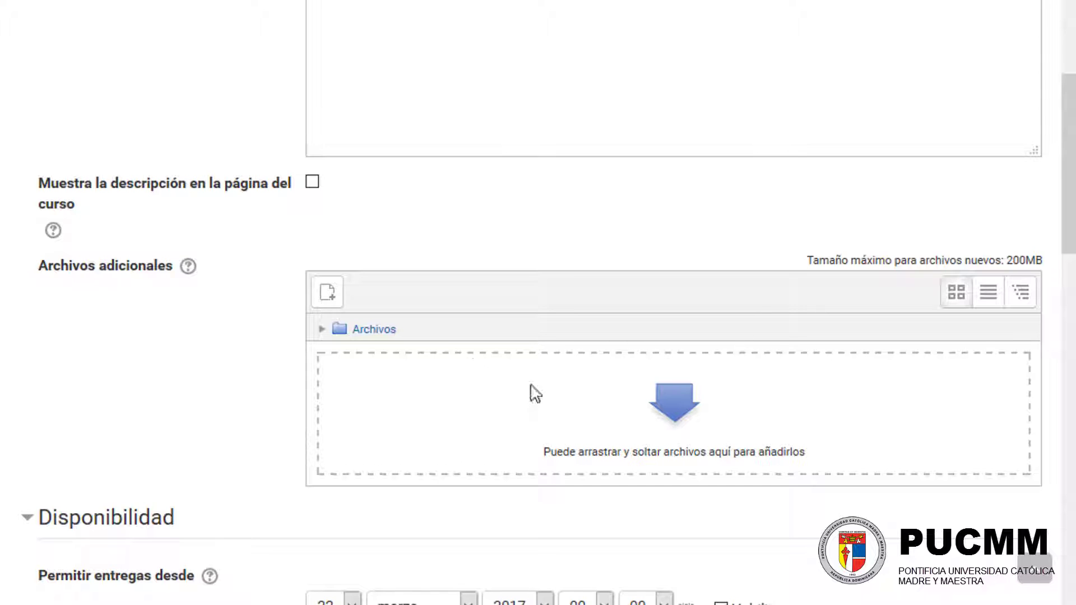
pyautogui.scroll(-4, 262, 324)
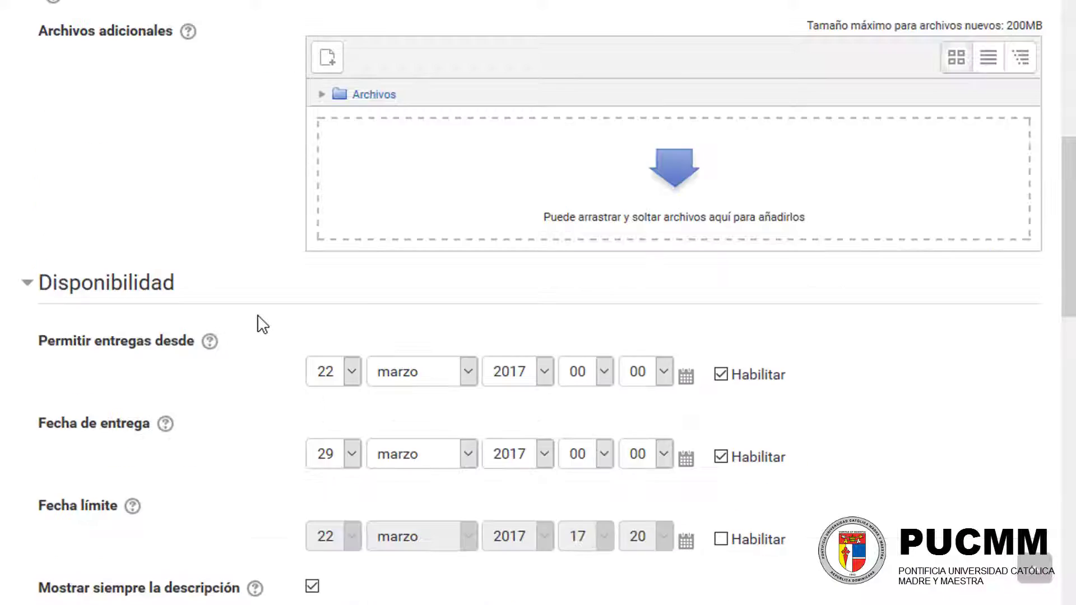
pyautogui.scroll(-4, 262, 324)
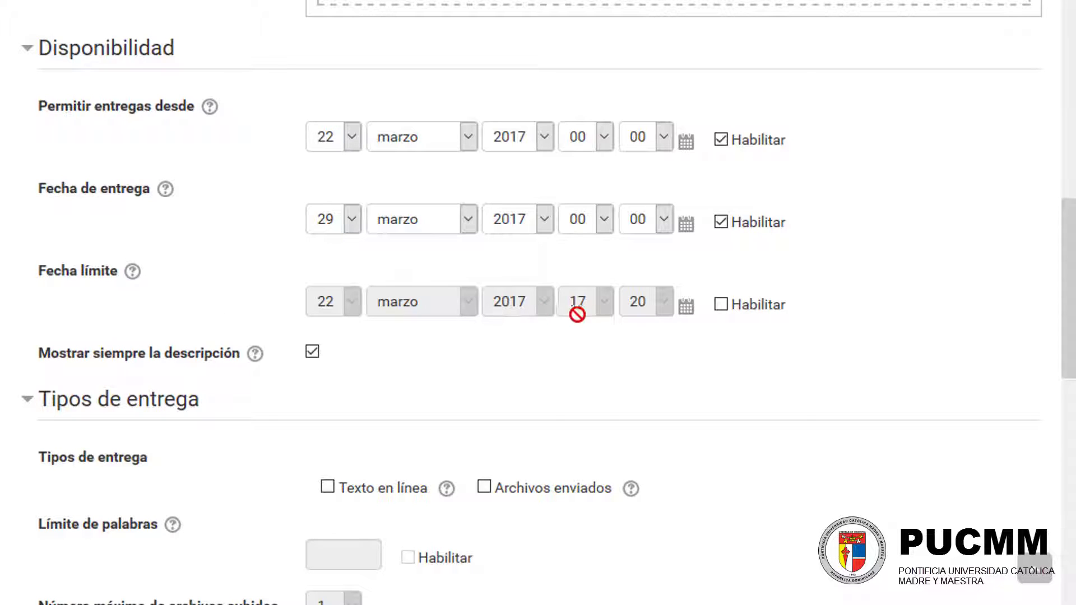
pyautogui.click(721, 306)
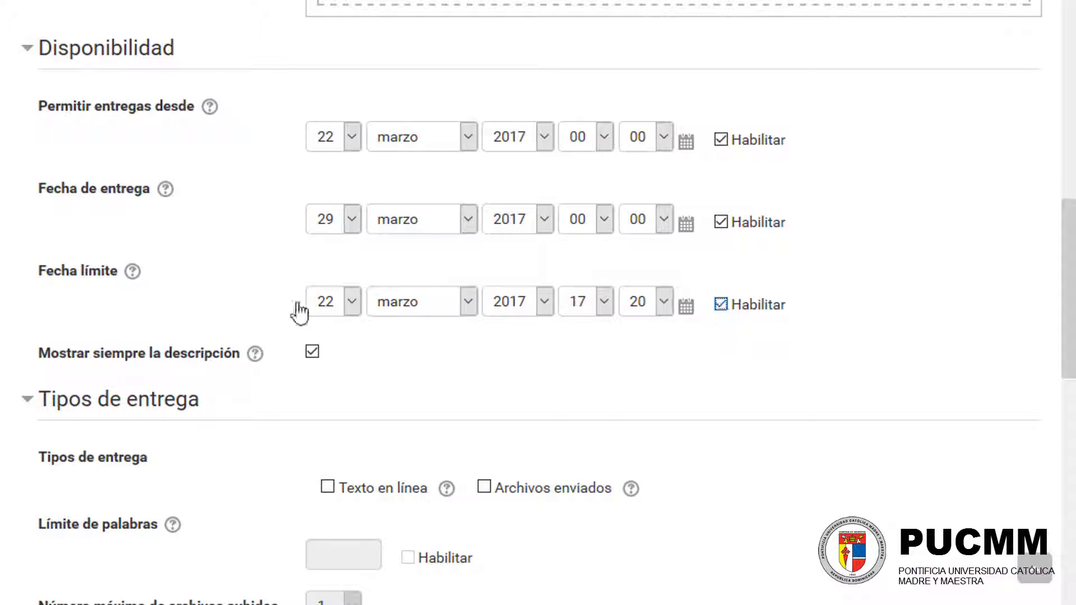
pyautogui.click(350, 308)
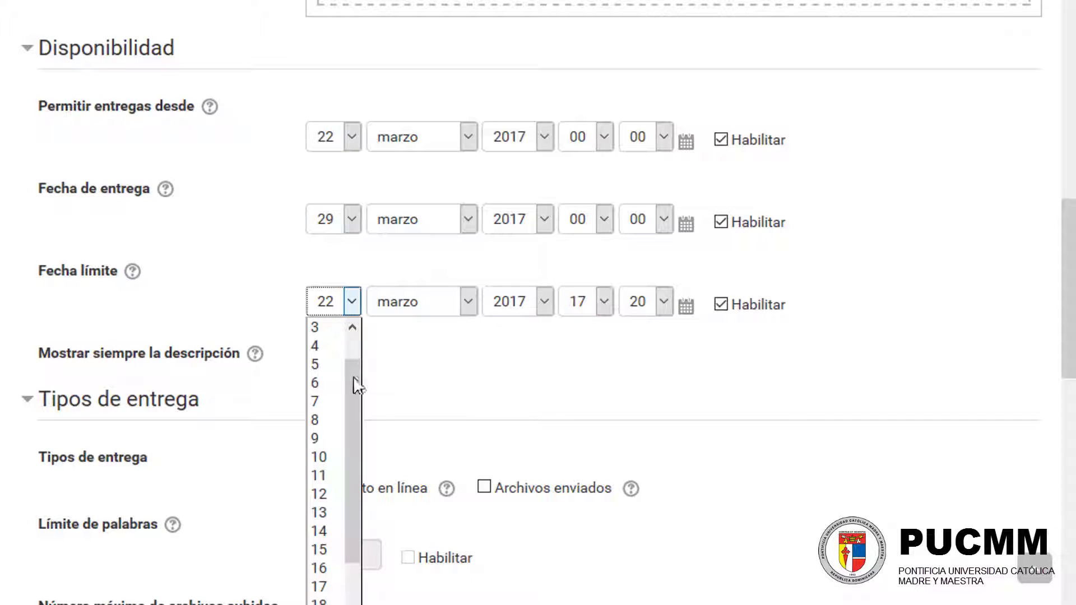
pyautogui.moveTo(354, 382); pyautogui.dragTo(352, 465)
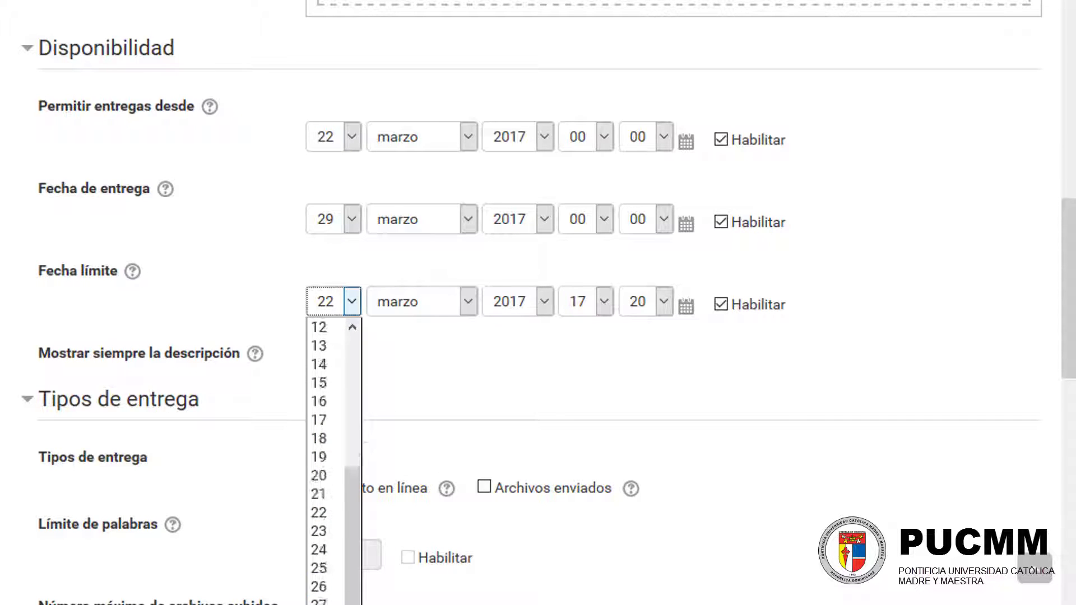
pyautogui.click(319, 586)
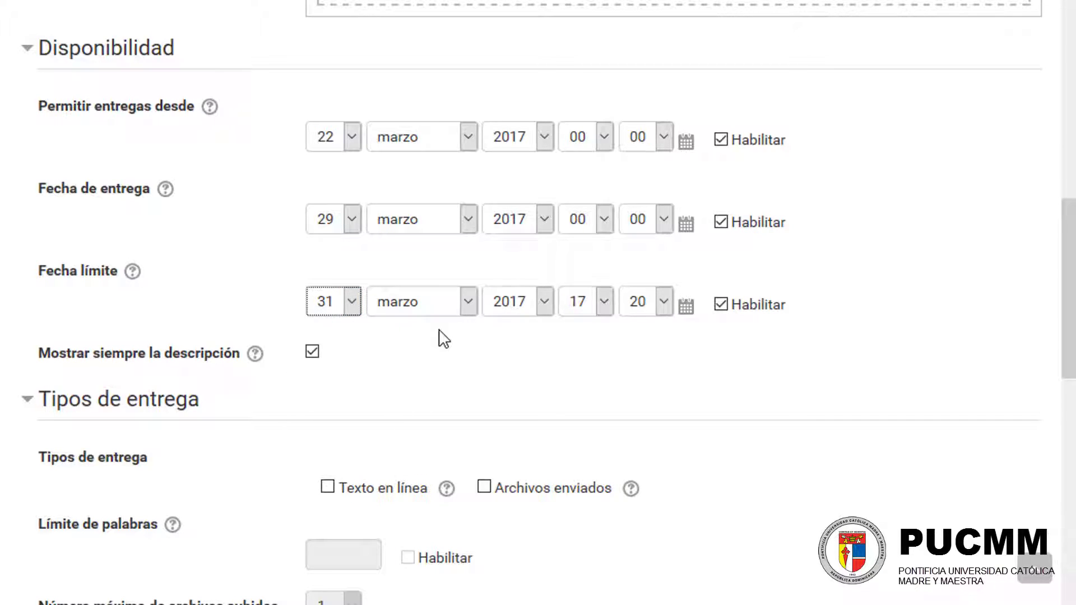
pyautogui.click(620, 281)
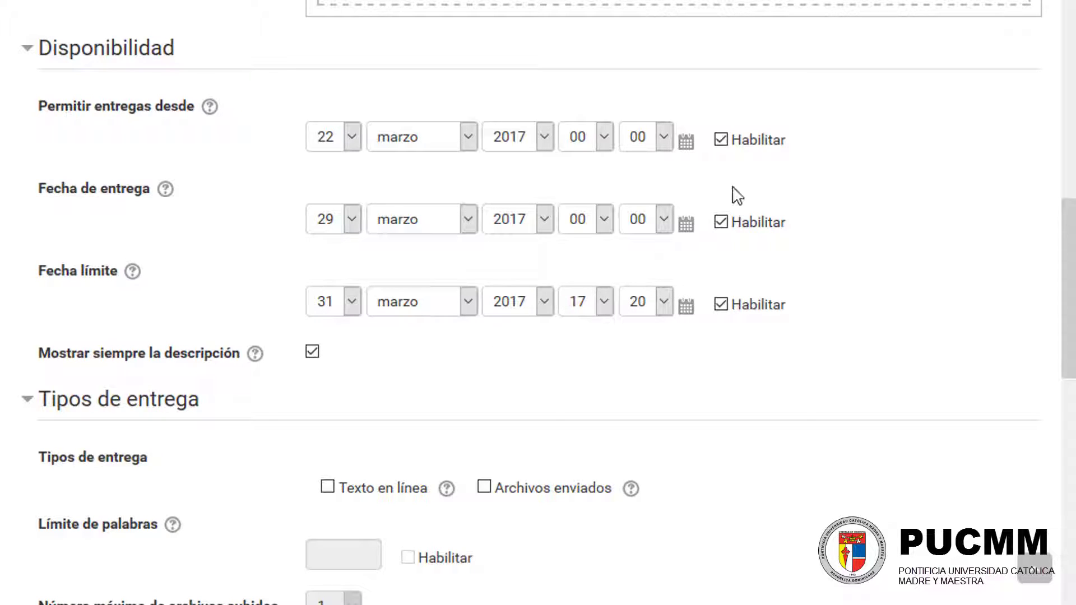
# Disable the Fecha límite, Fecha de entrega and Permitir entregas desde dates, and enable all three again.
pyautogui.click(722, 305)
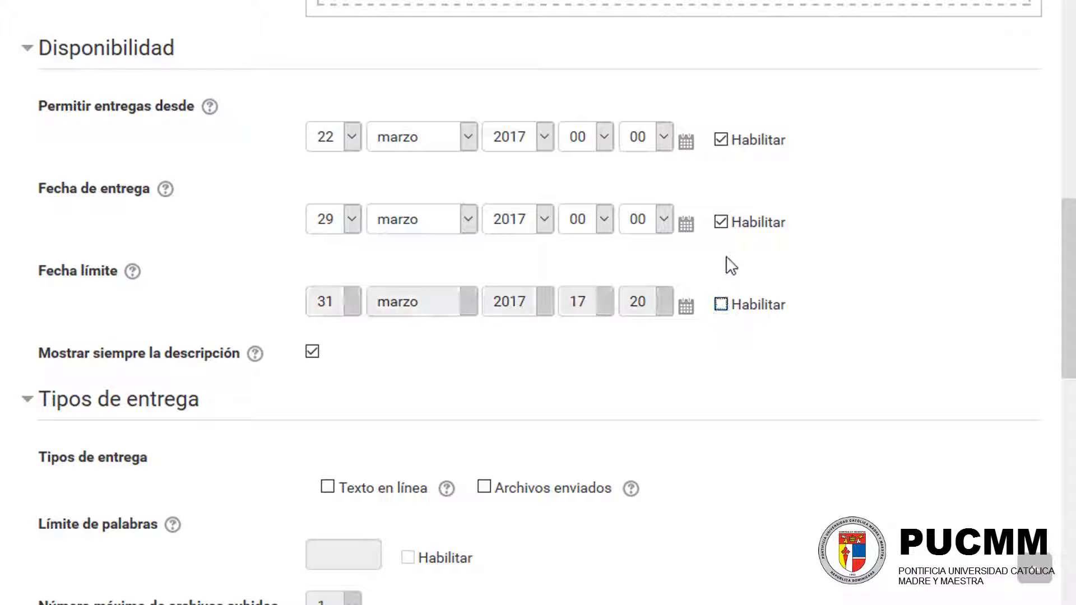
pyautogui.click(721, 222)
pyautogui.click(720, 139)
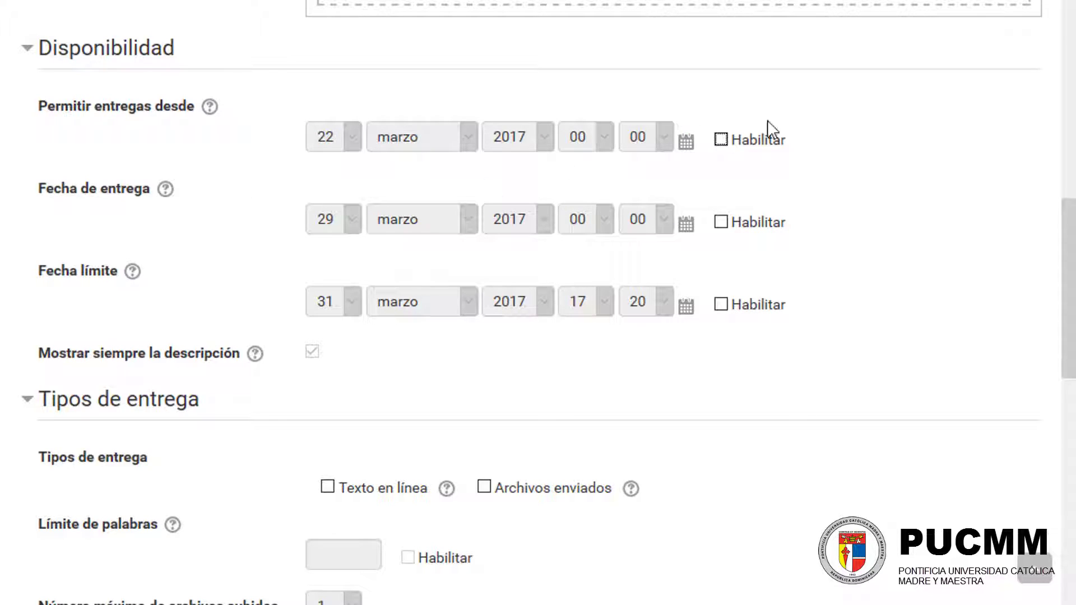
pyautogui.click(722, 140)
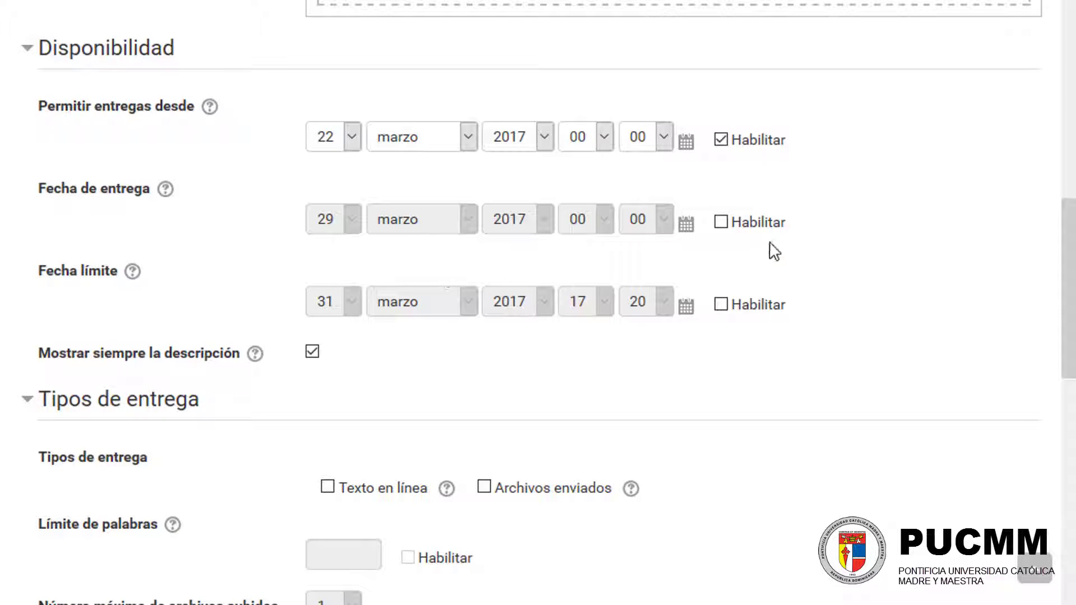
pyautogui.click(721, 223)
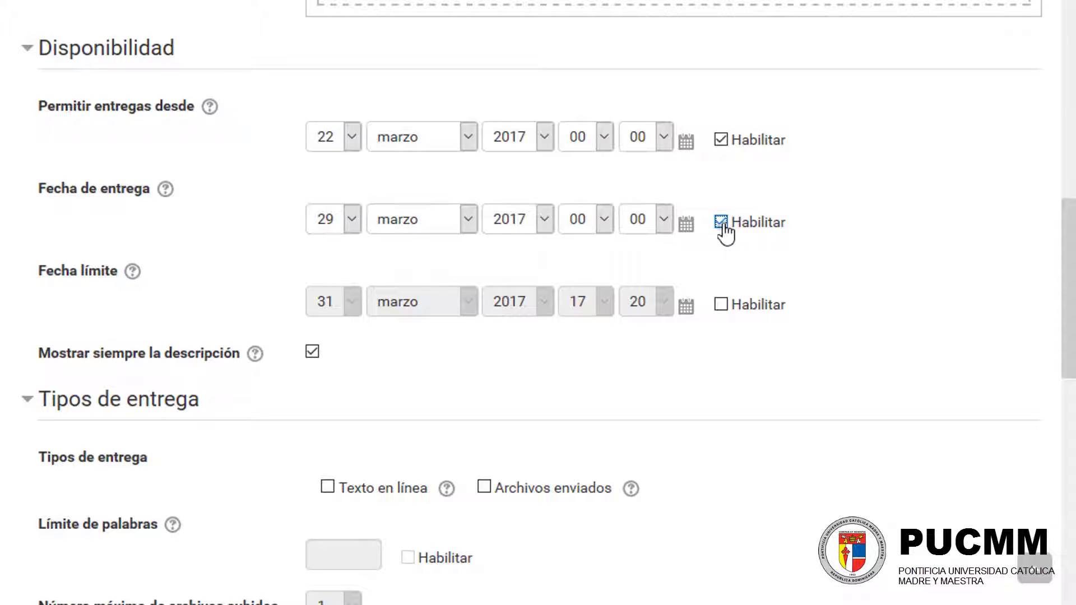
pyautogui.click(722, 306)
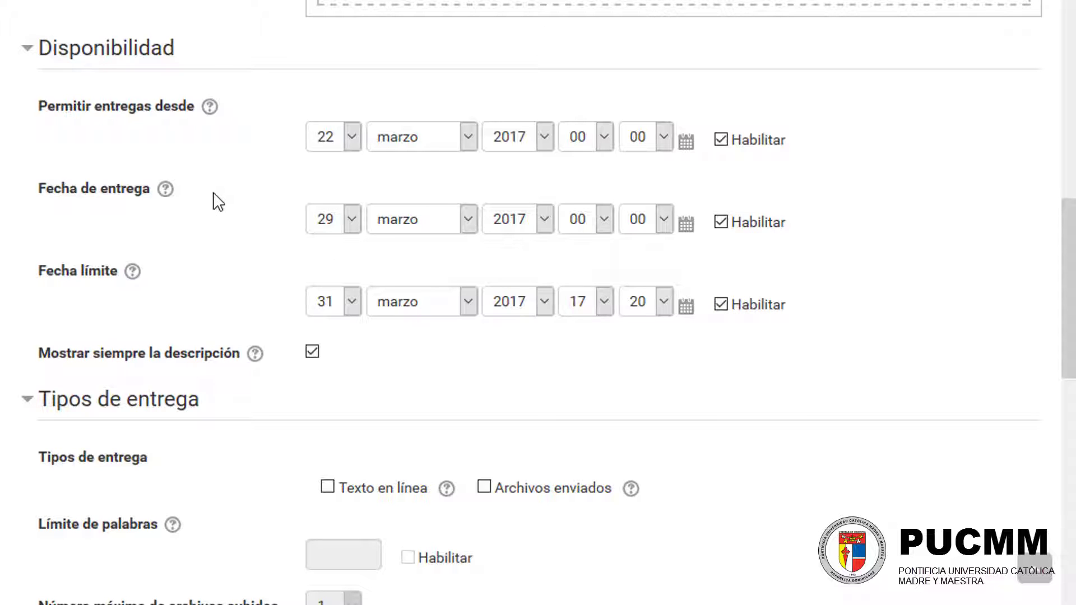
# Save the assignment with the remaining settings left at their defaults and display its page.
pyautogui.scroll(-4, 241, 181)
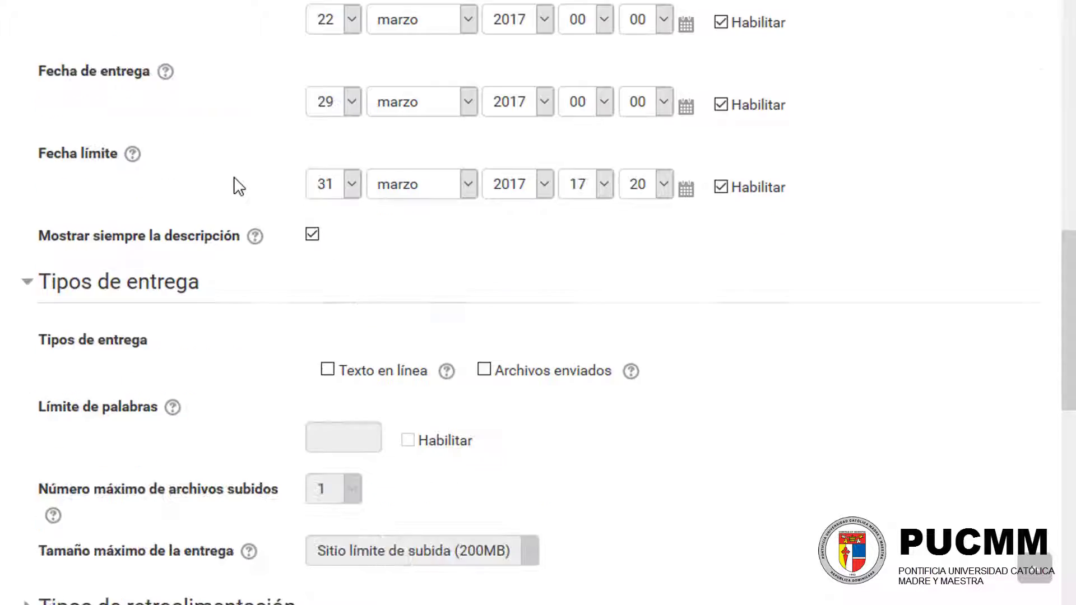
pyautogui.scroll(-2, 202, 221)
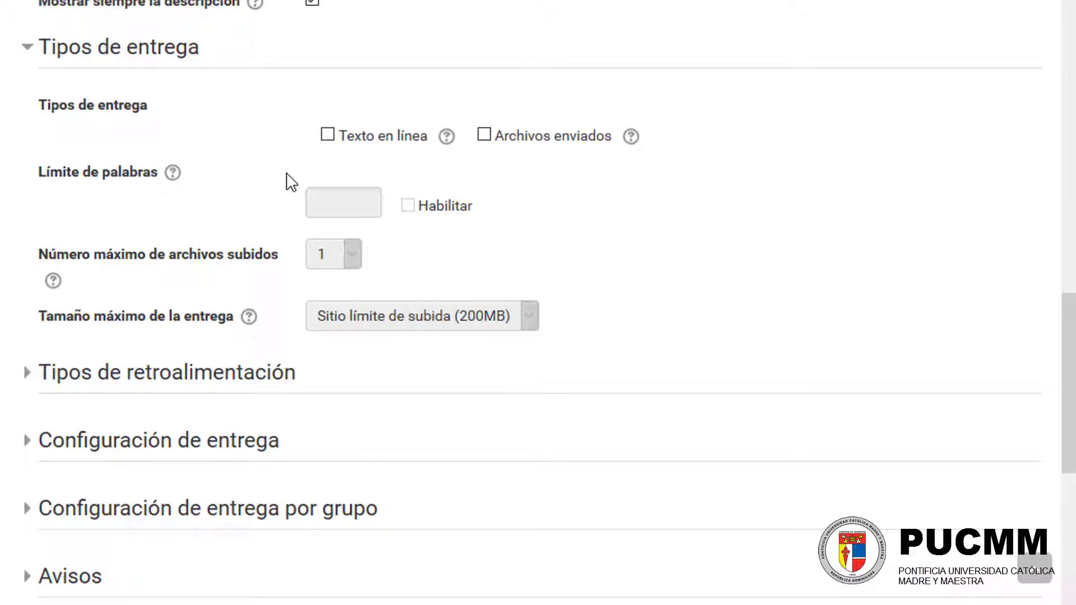
pyautogui.scroll(-10, 218, 173)
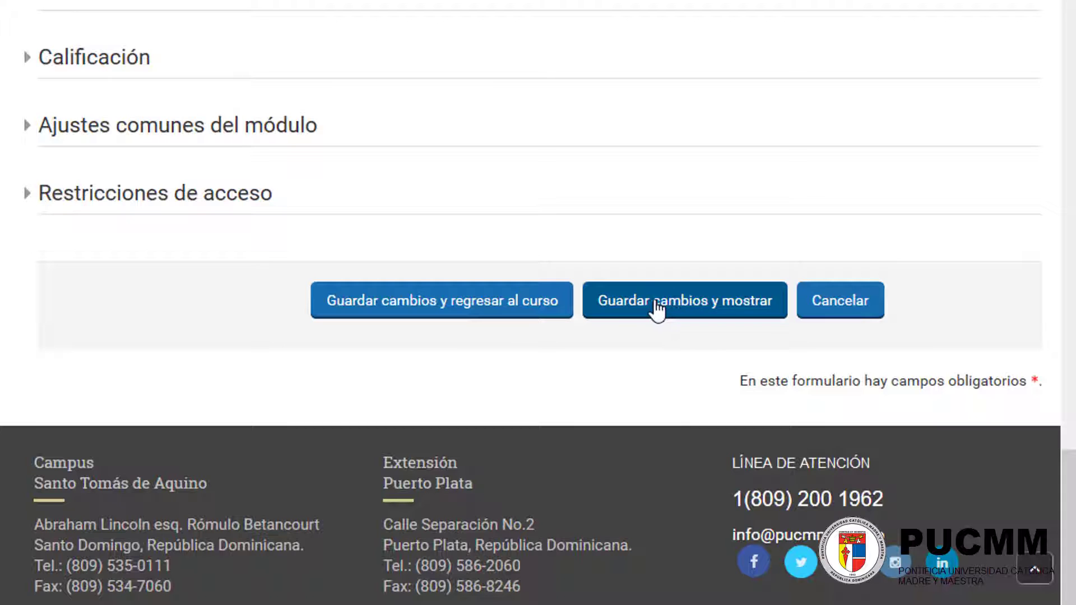
pyautogui.click(657, 308)
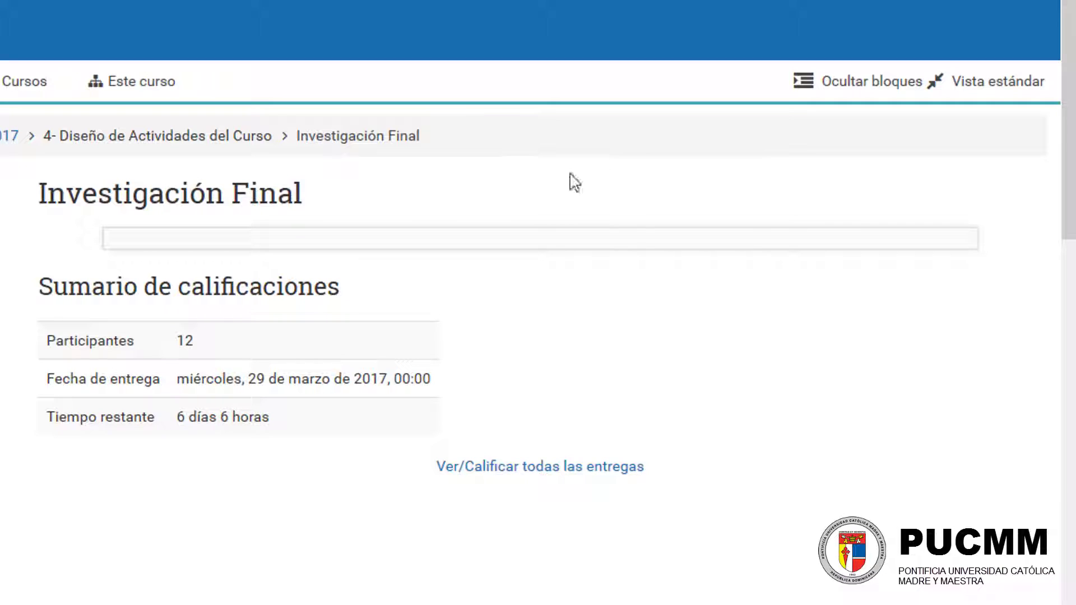
# Switch the role to Estudiante and view the submission status of the Investigación Final assignment.
pyautogui.scroll(-15, 252, 361)
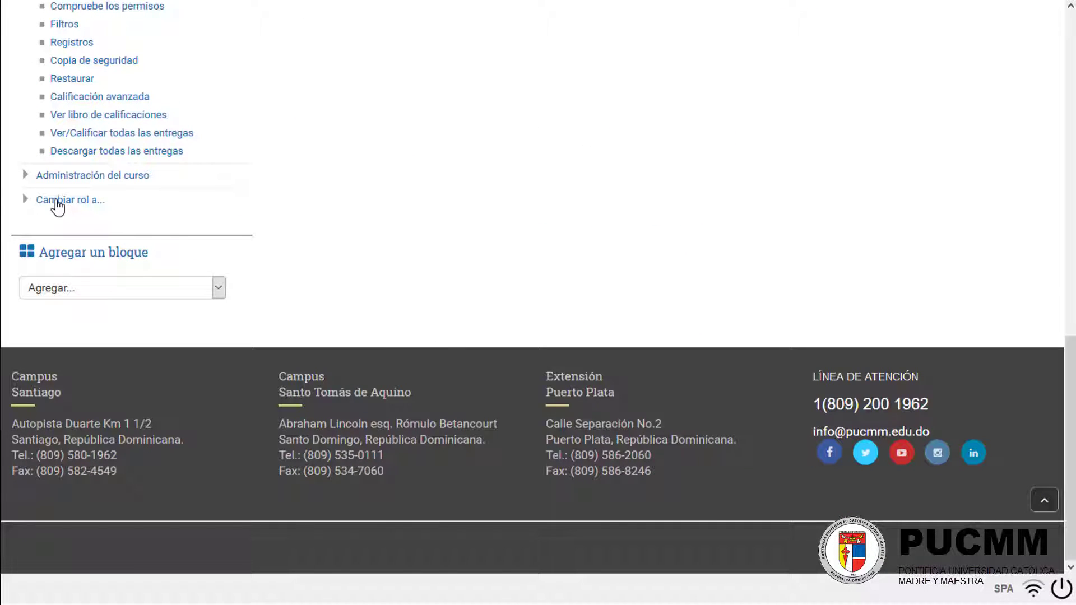
pyautogui.click(57, 202)
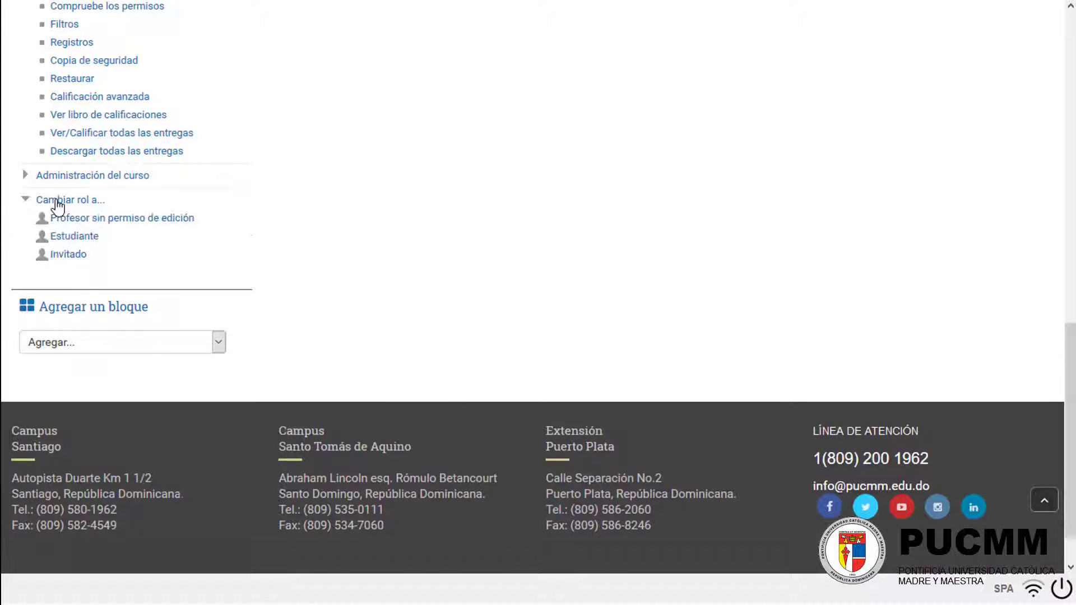
pyautogui.click(69, 239)
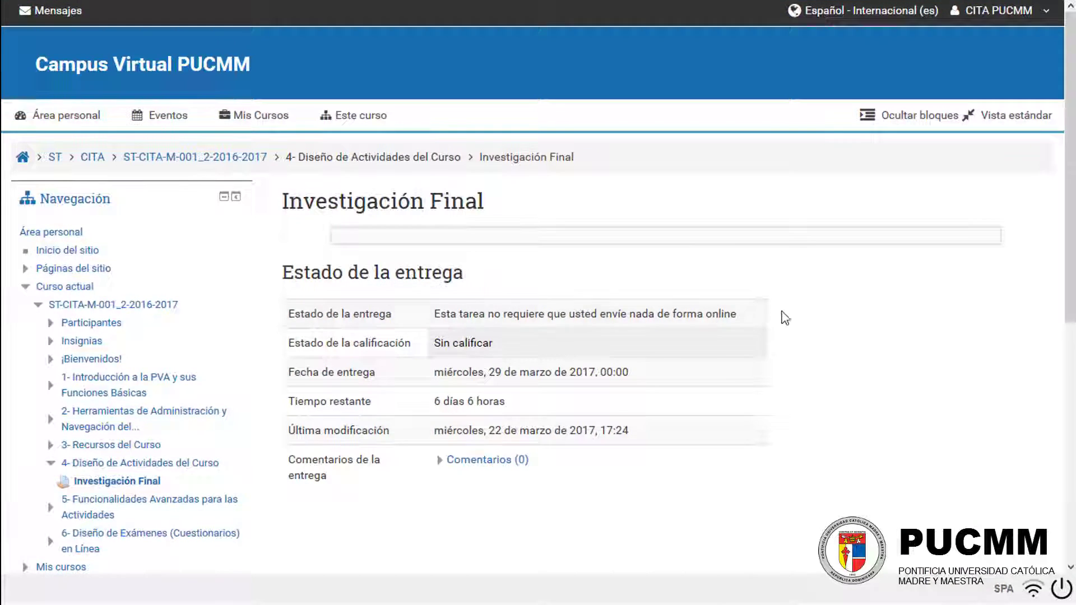
pyautogui.scroll(-2, 344, 235)
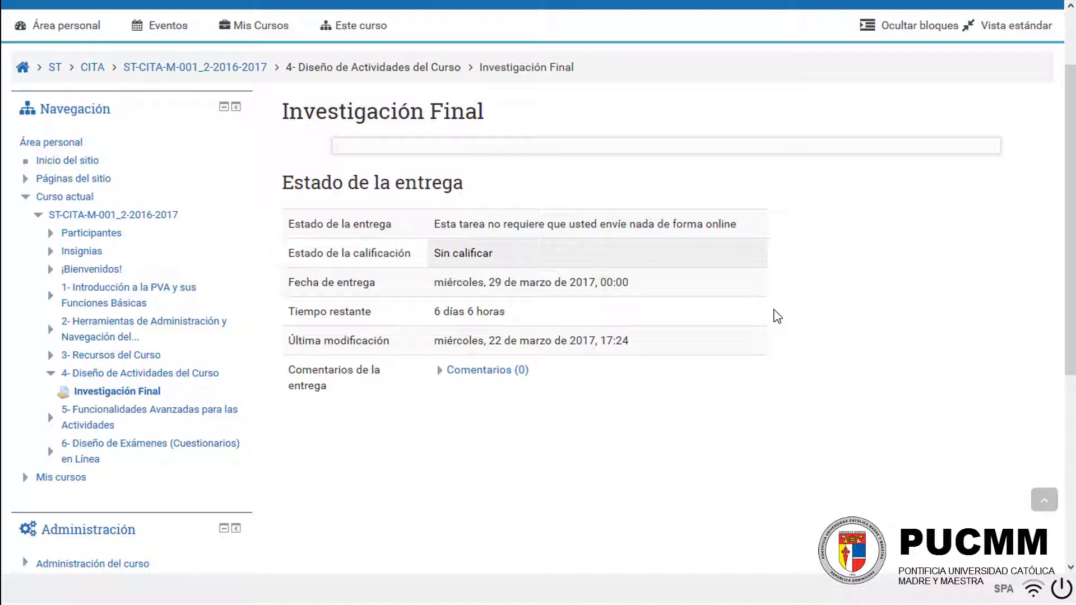
# Return to the normal role and open the settings of the Investigación Final assignment for editing.
pyautogui.scroll(-2, 741, 440)
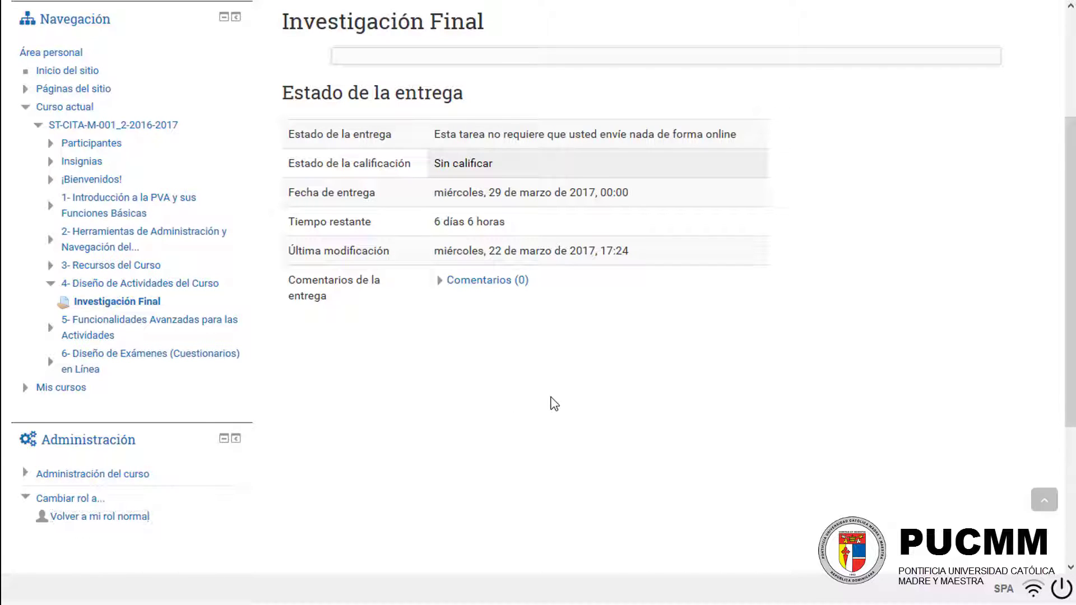
pyautogui.scroll(-6, 437, 360)
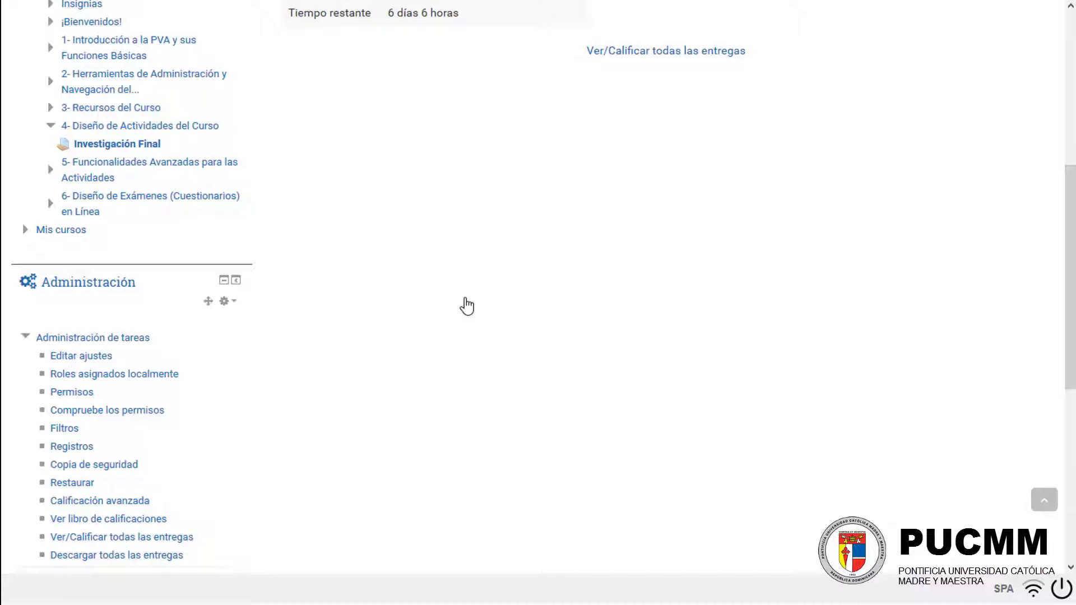
pyautogui.scroll(-5, 451, 325)
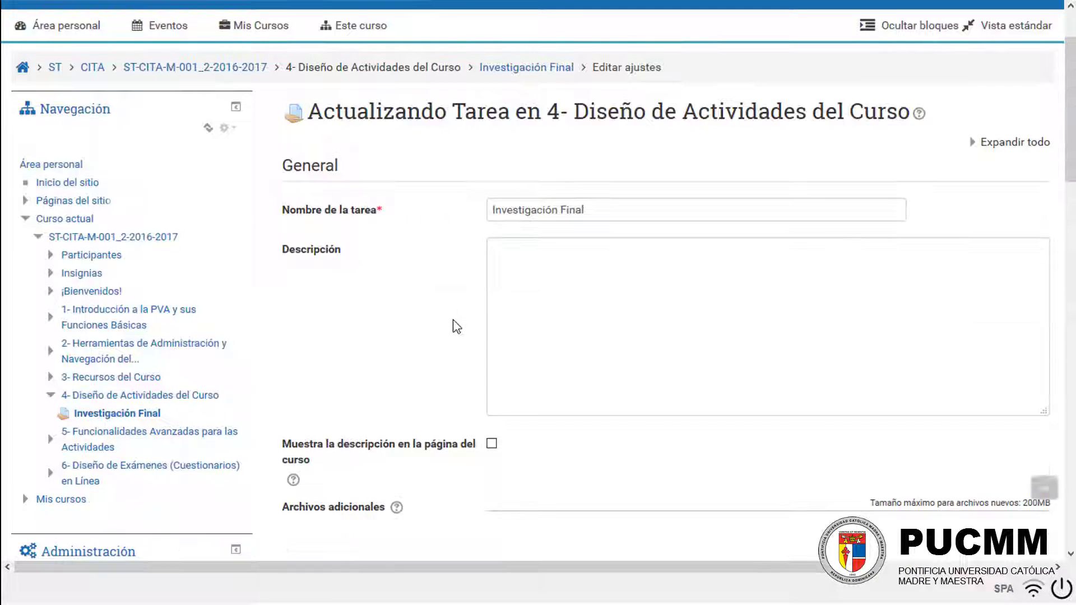
# Enable Texto en línea as a submission type under Tipos de entrega, and save and display the assignment.
pyautogui.scroll(-5, 447, 324)
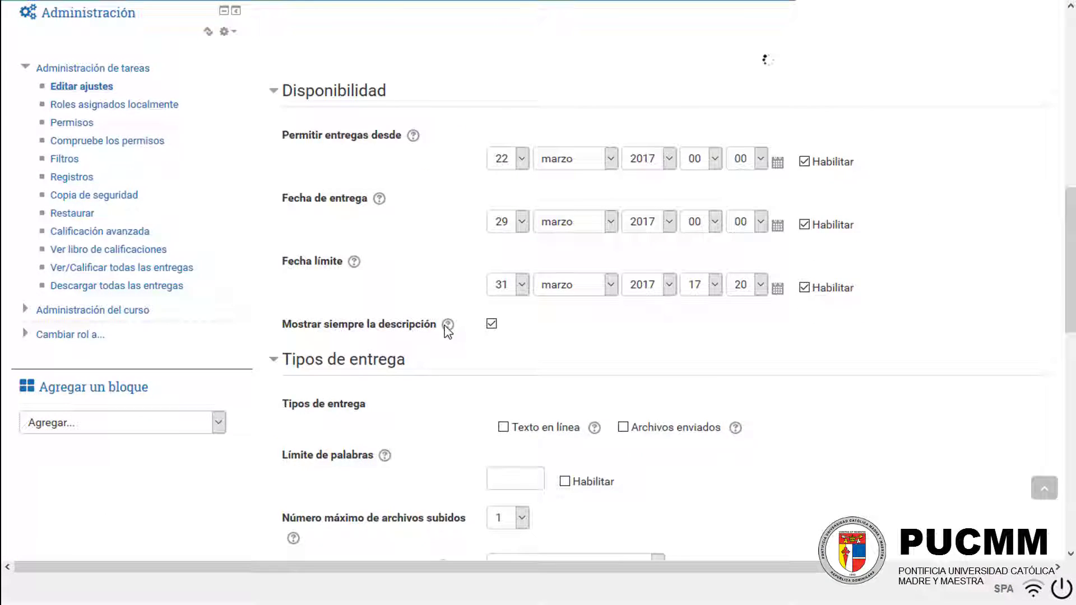
pyautogui.scroll(-1, 370, 280)
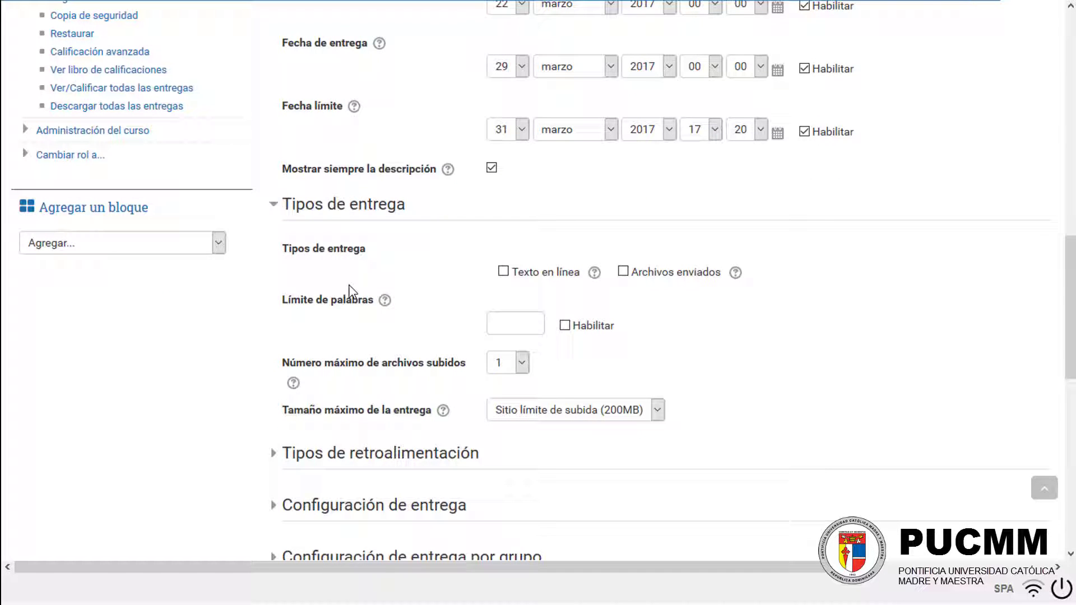
pyautogui.click(503, 272)
pyautogui.scroll(1, 776, 295)
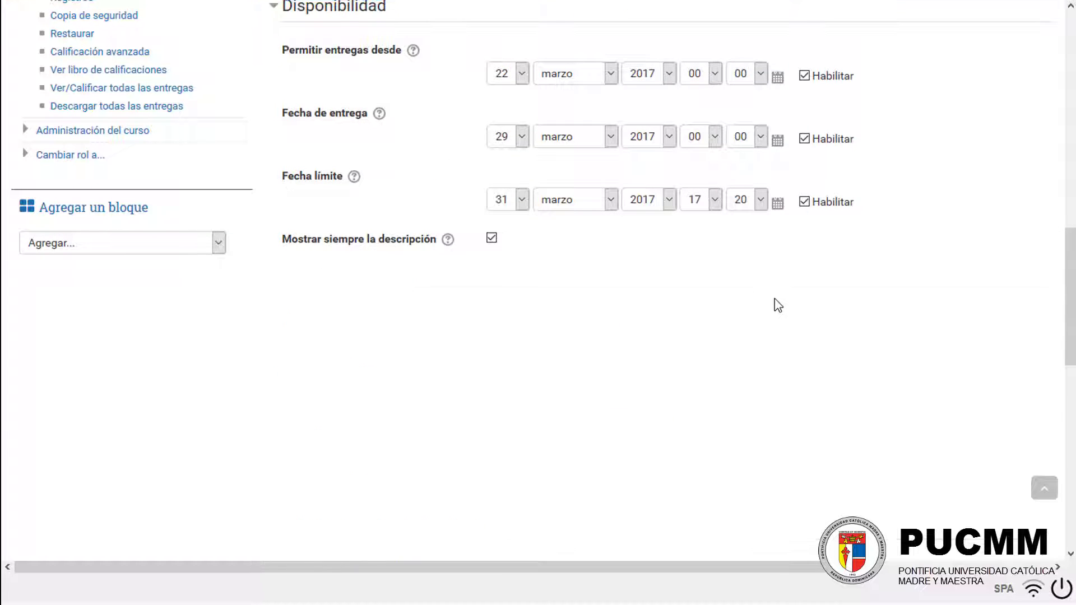
pyautogui.scroll(-5, 768, 306)
pyautogui.scroll(-3, 718, 298)
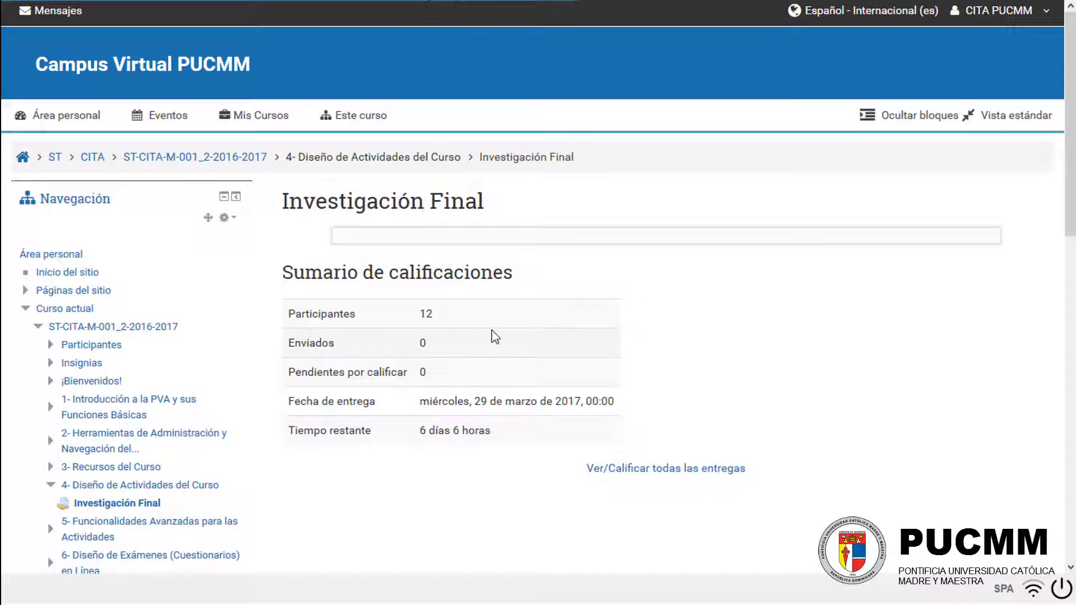
# Switch the role to Estudiante and view the assignment's submission status with online text enabled.
pyautogui.scroll(-8, 482, 339)
pyautogui.scroll(-3, 433, 381)
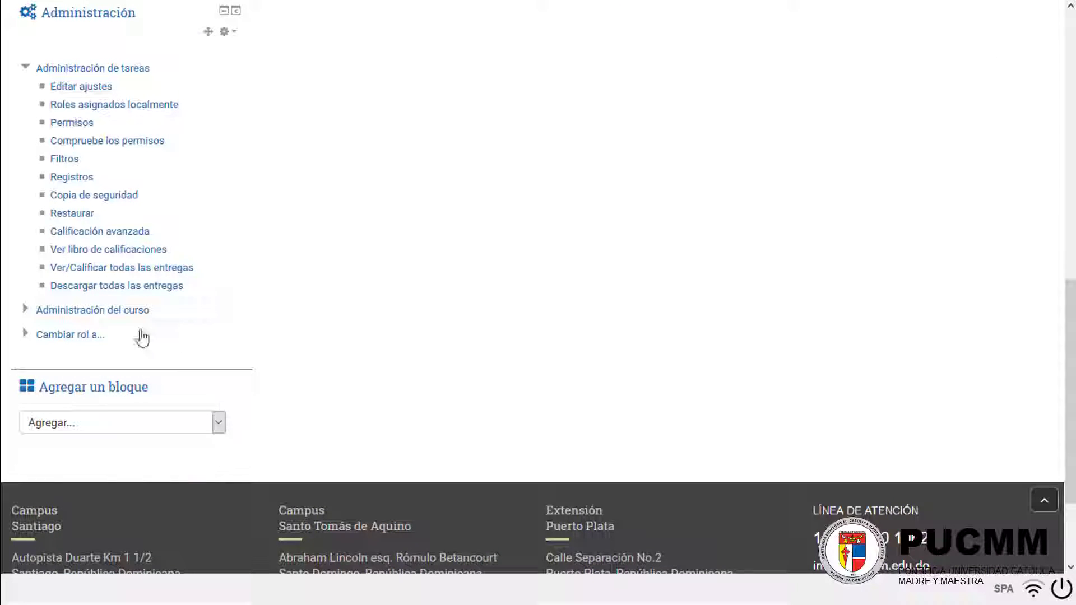
pyautogui.click(62, 336)
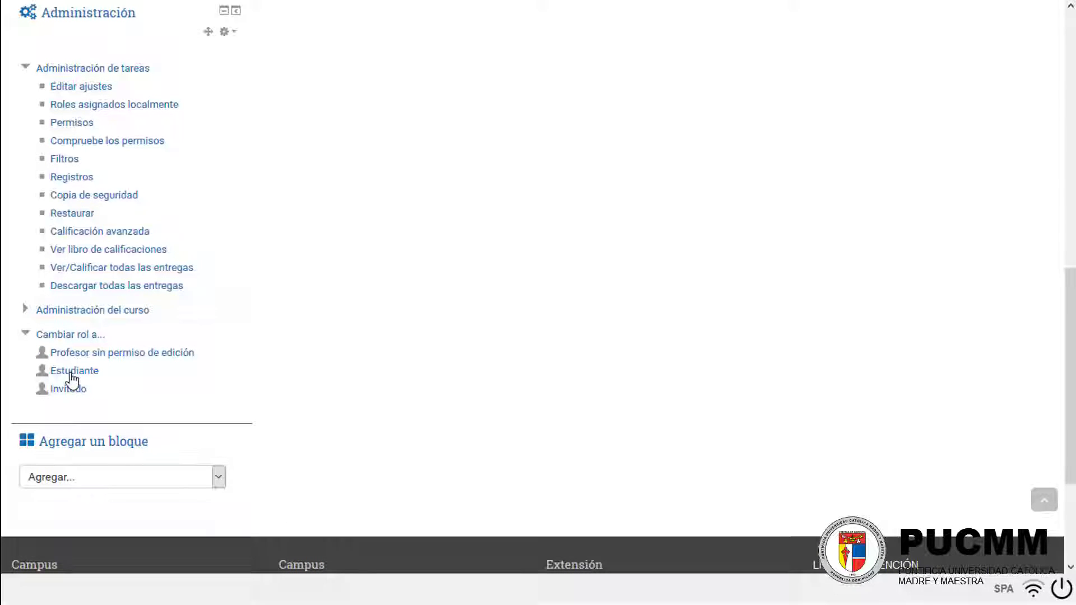
pyautogui.scroll(-4, 453, 362)
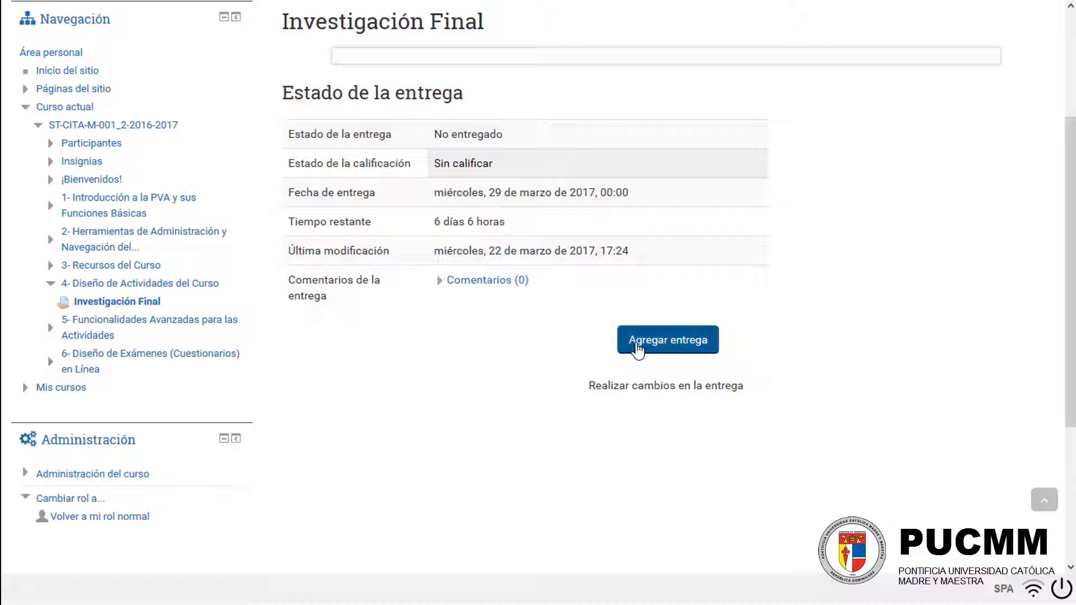
# Add a submission with the online text "Mi entrega de la tarea." and save it.
pyautogui.click(715, 352)
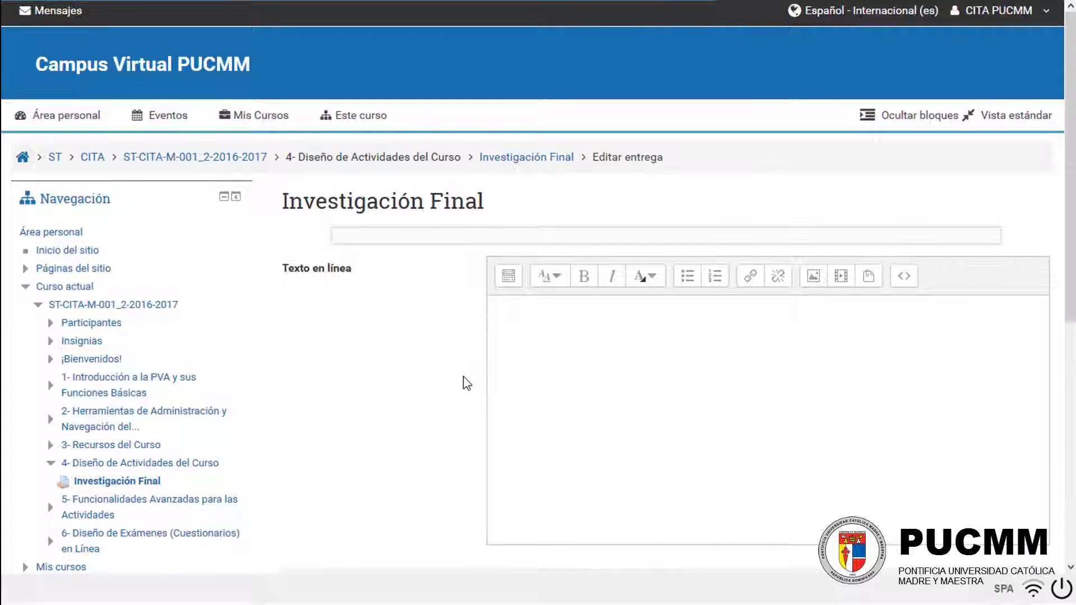
pyautogui.scroll(-2, 464, 382)
pyautogui.click(732, 254)
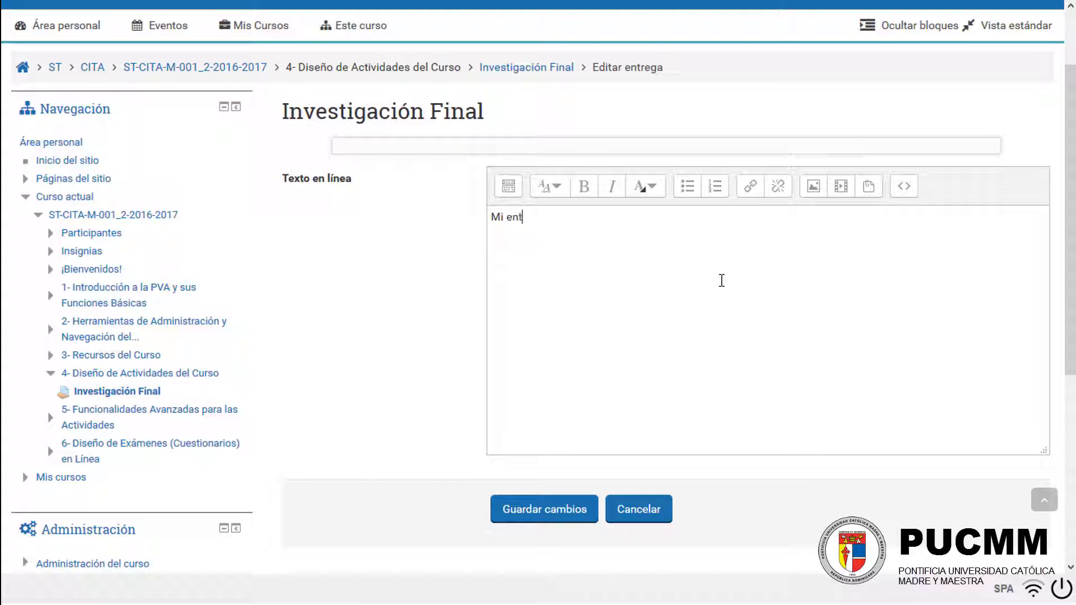
pyautogui.write('Mi entrega de la tarea.')
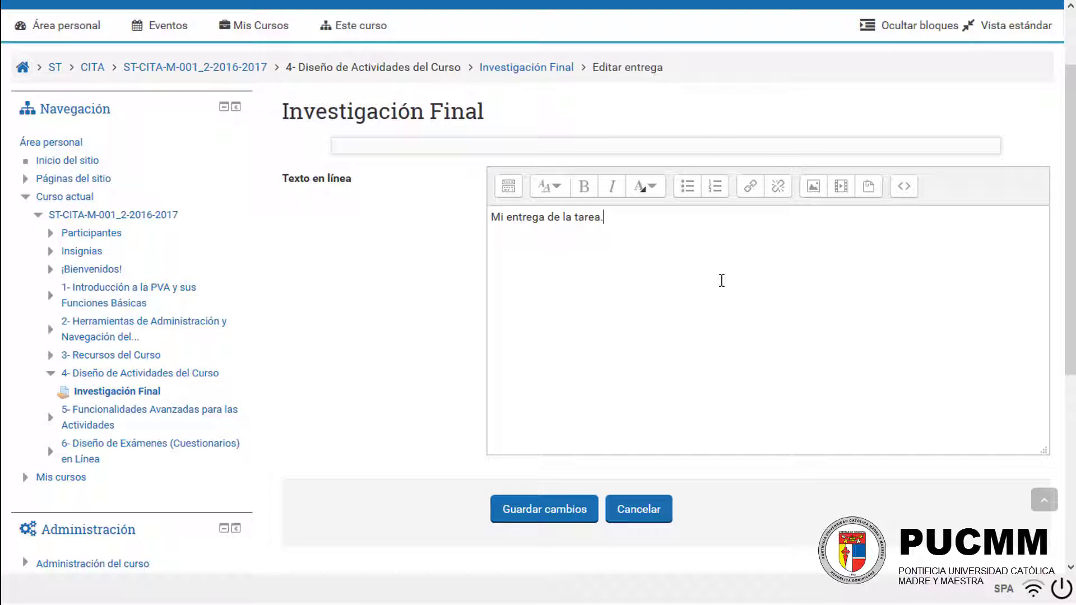
pyautogui.click(520, 510)
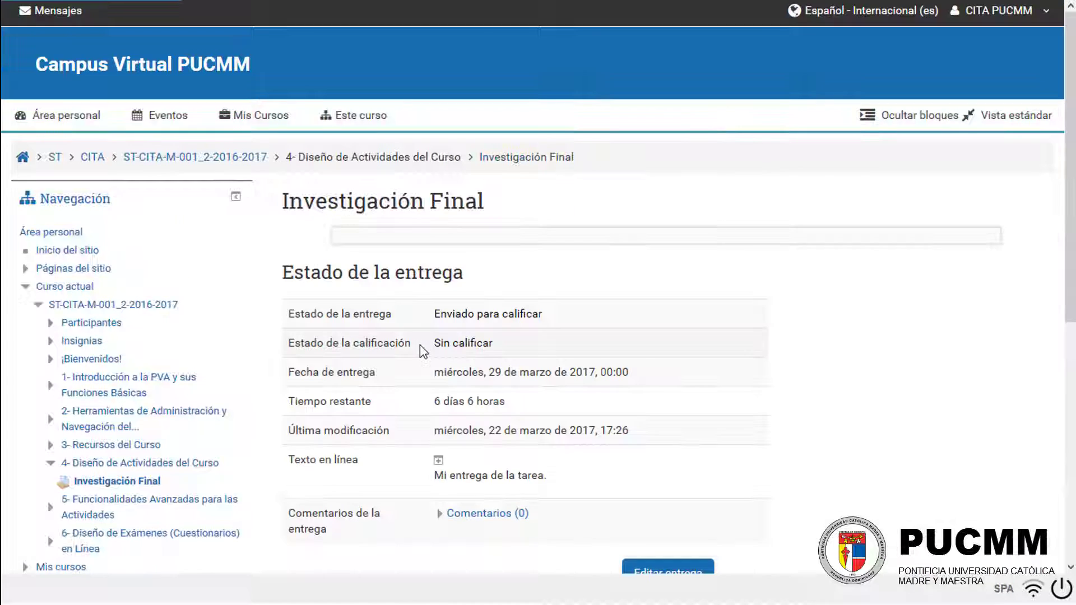
# Review the submitted online text in the submission status and return to the normal role.
pyautogui.scroll(-3, 889, 426)
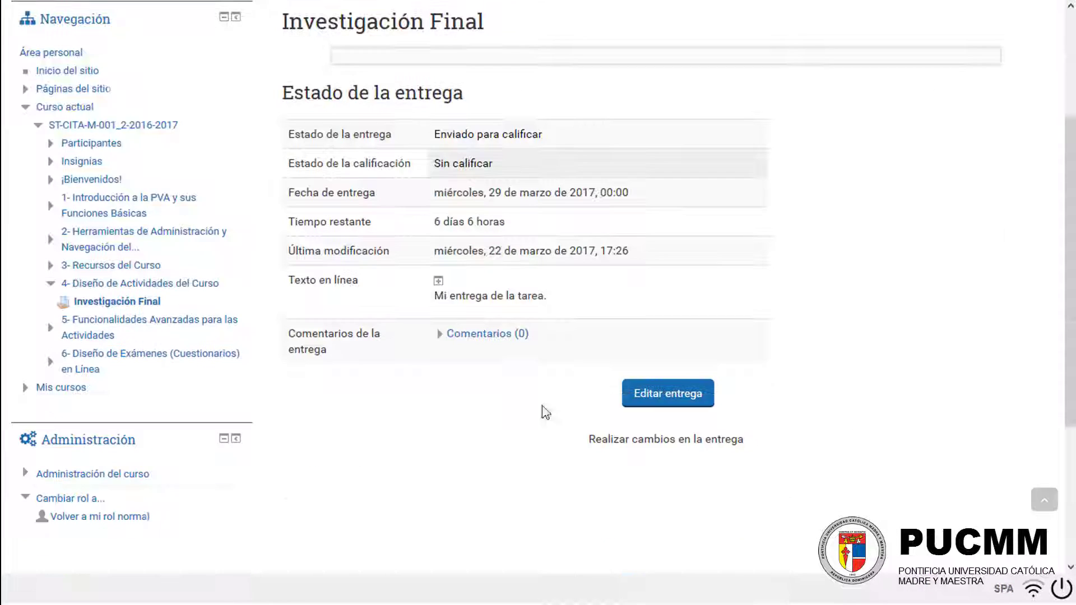
pyautogui.moveTo(554, 296); pyautogui.dragTo(408, 307)
pyautogui.click(919, 267)
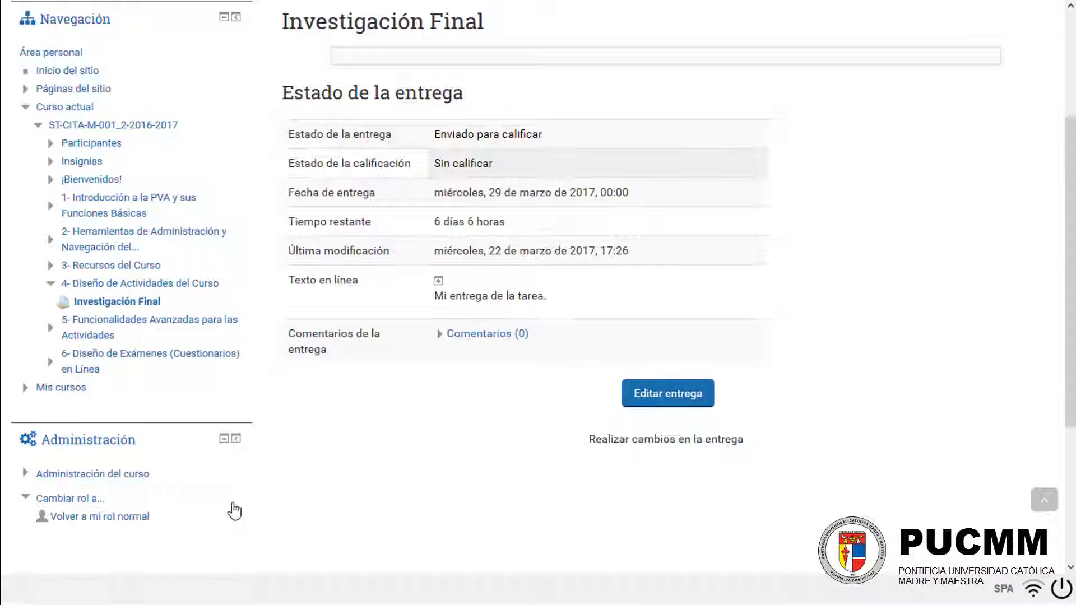
pyautogui.scroll(-2, 145, 493)
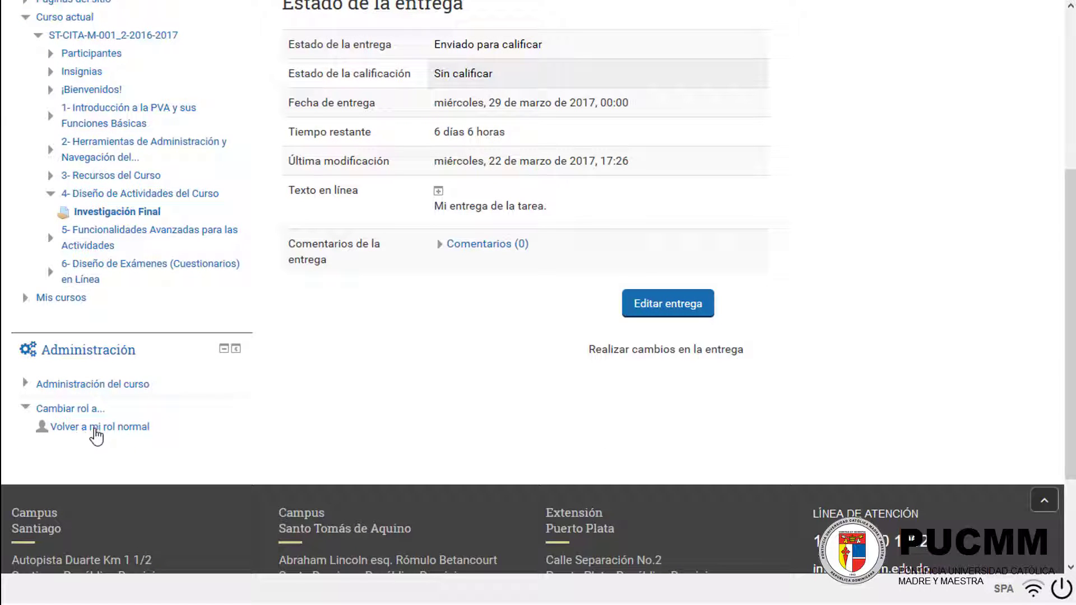
pyautogui.click(96, 435)
# Enable Archivos enviados as an additional submission type in the assignment's settings, and save and display the assignment.
pyautogui.scroll(-8, 341, 330)
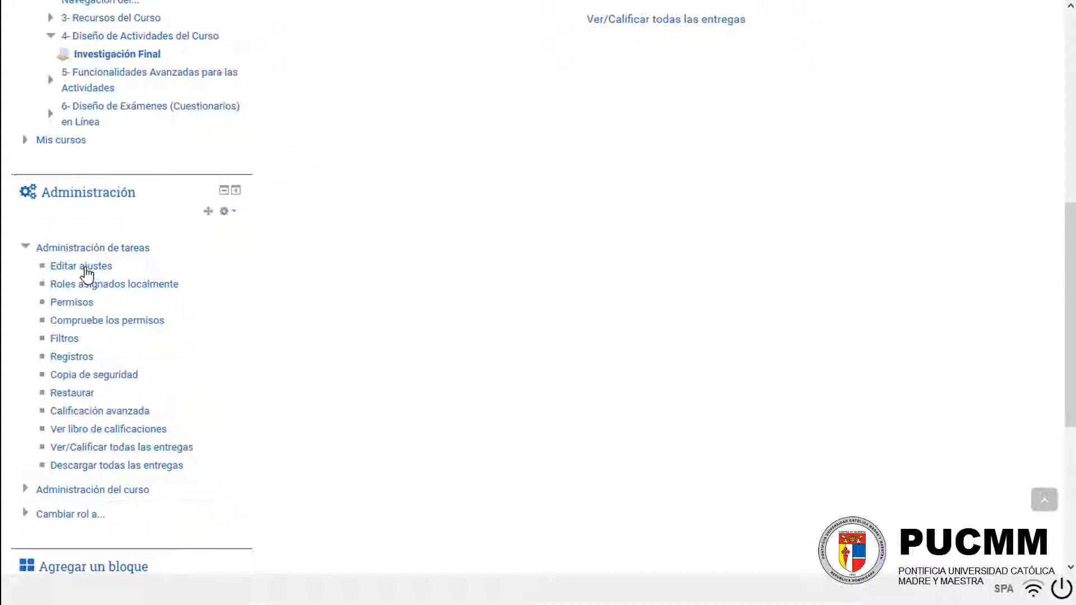
pyautogui.click(89, 267)
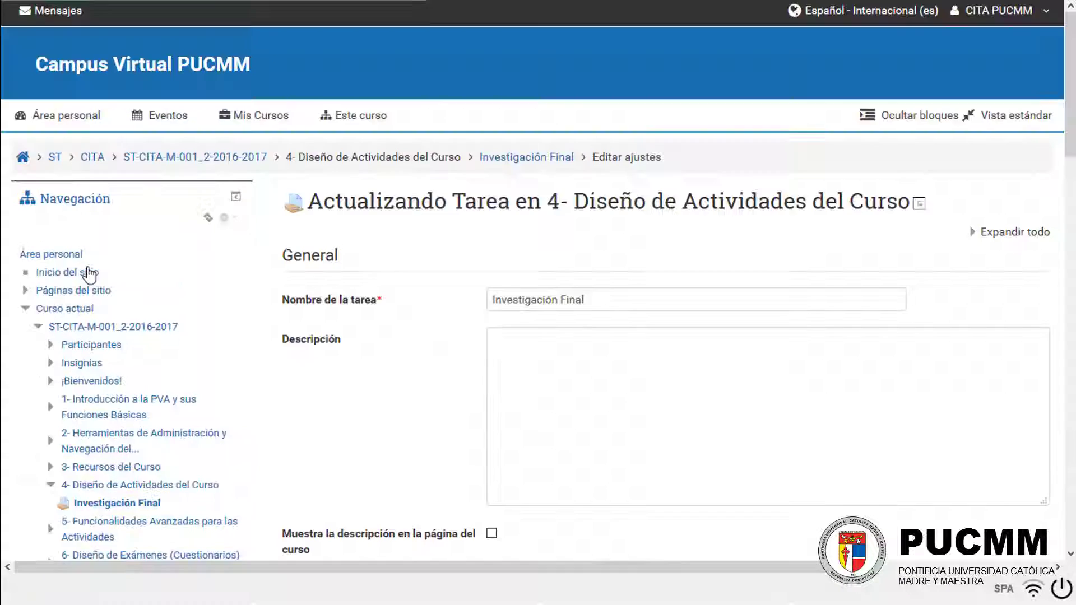
pyautogui.scroll(-10, 413, 376)
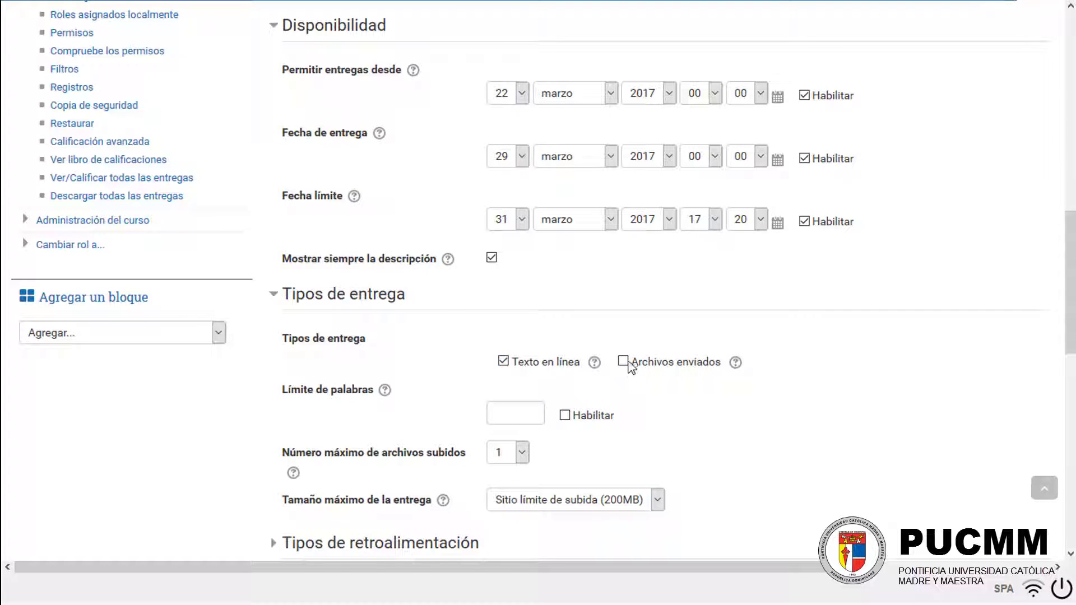
pyautogui.click(624, 363)
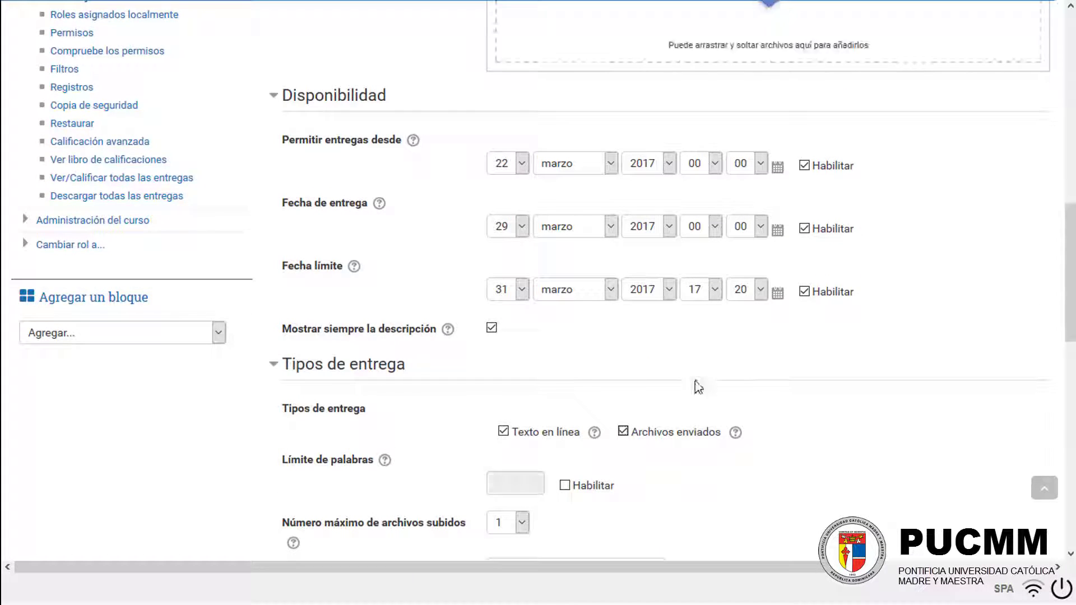
pyautogui.scroll(-2, 646, 449)
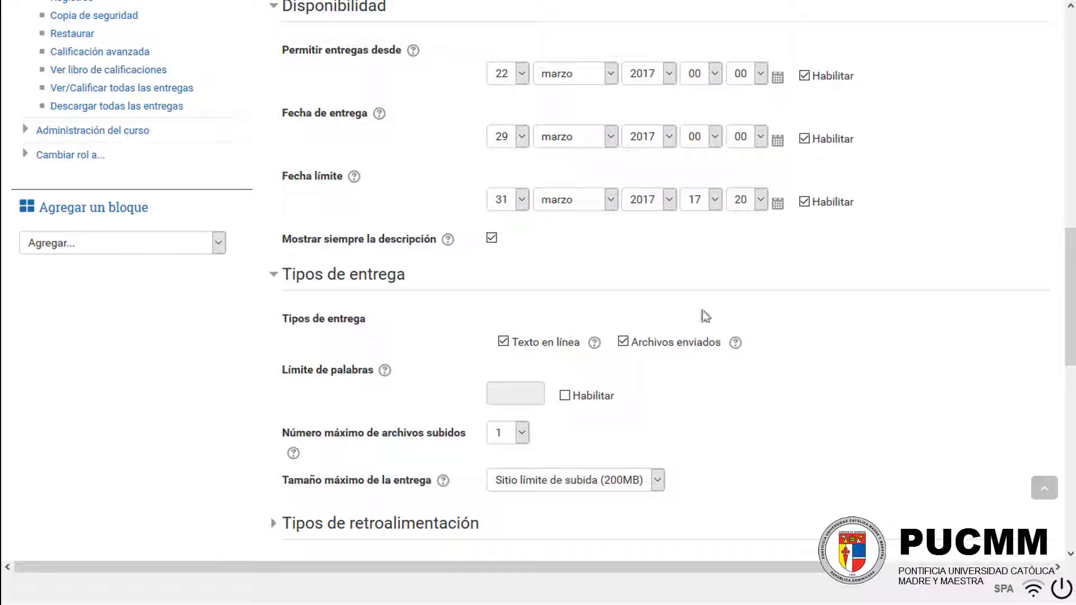
pyautogui.scroll(-8, 667, 371)
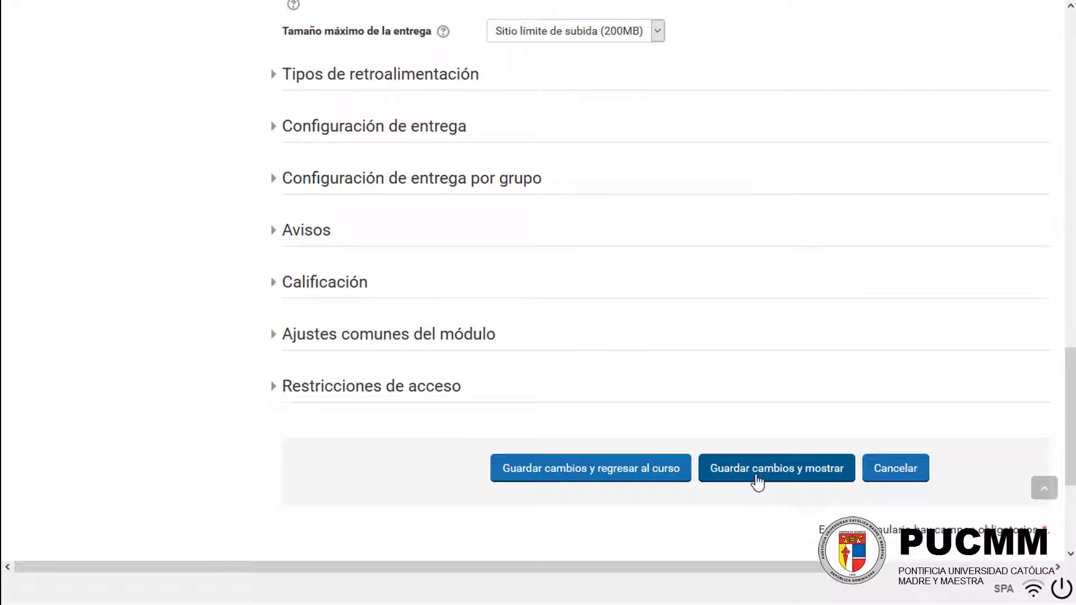
pyautogui.click(756, 481)
# Switch the role back to Estudiante and examine the existing online text in the assignment's submission status.
pyautogui.scroll(-8, 506, 370)
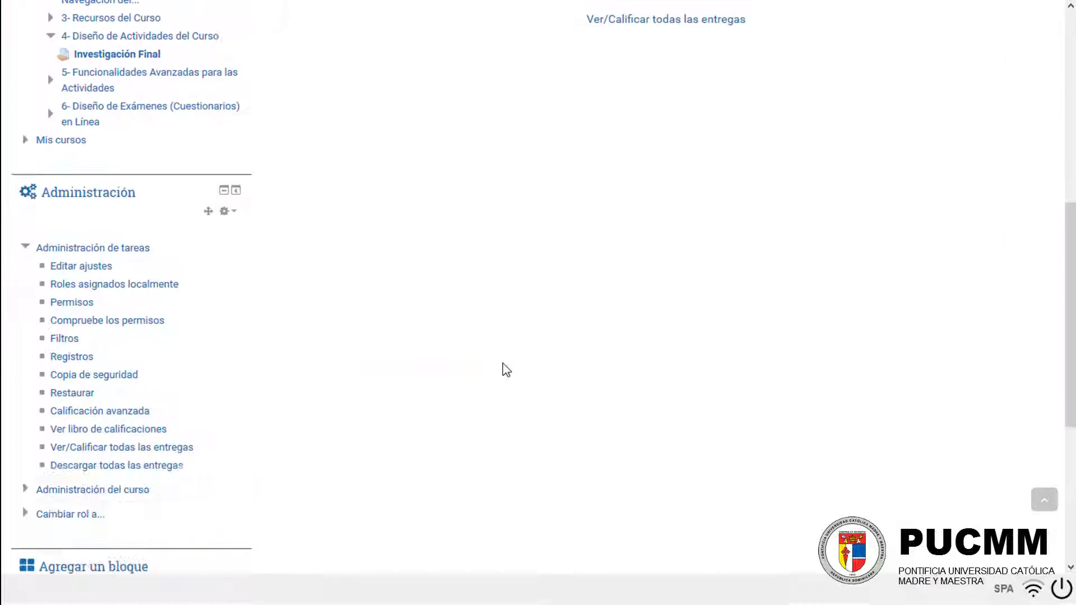
pyautogui.scroll(-2, 506, 370)
pyautogui.click(57, 429)
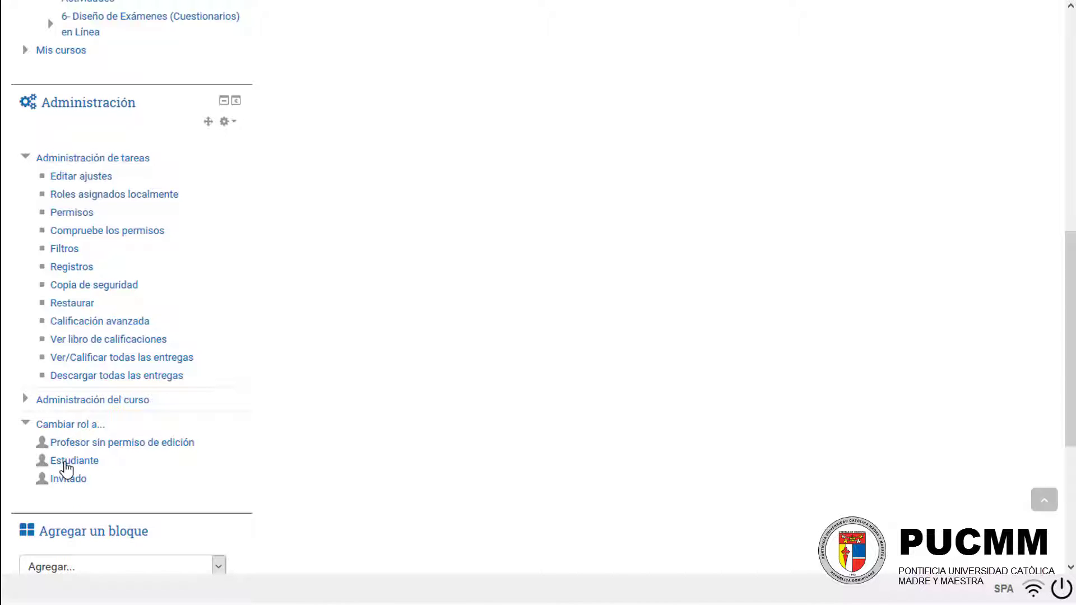
pyautogui.click(66, 461)
pyautogui.scroll(-5, 841, 342)
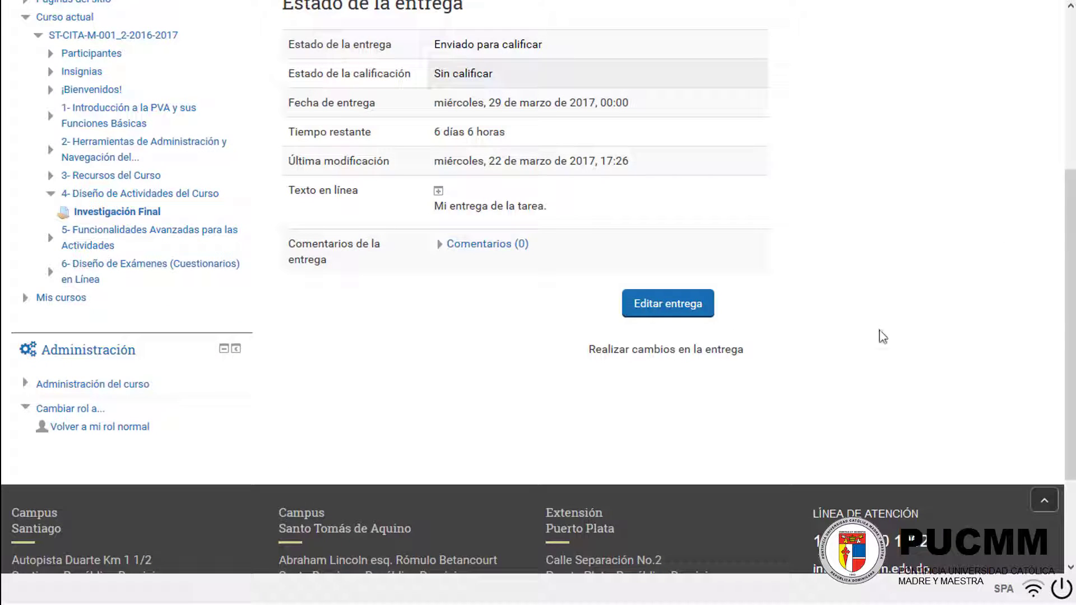
pyautogui.scroll(2, 684, 336)
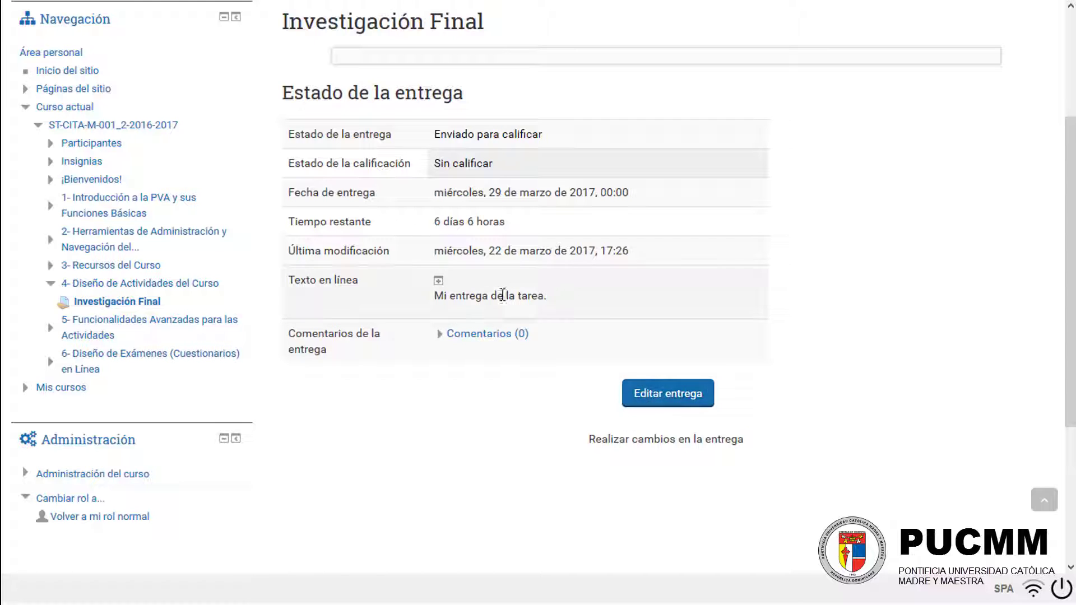
pyautogui.moveTo(547, 296); pyautogui.dragTo(432, 303)
pyautogui.click(557, 319)
# Open the submission for editing and add the line "Adicional a este texto he adjuntado un archivo." below the existing text.
pyautogui.click(652, 395)
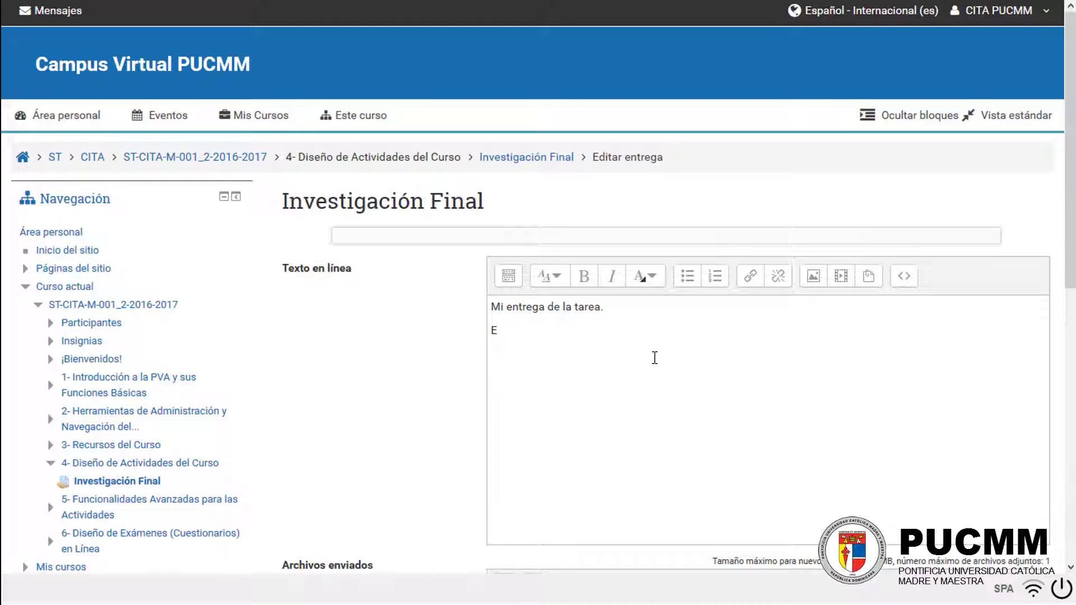
pyautogui.press('BackSpace')
pyautogui.write('Aq')
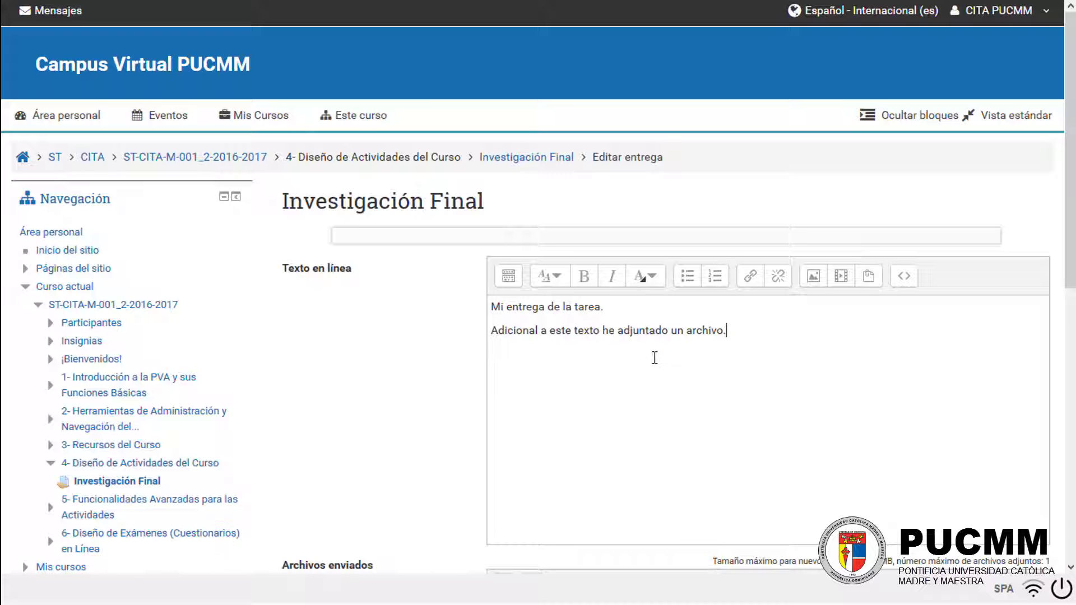
# Attach "Programa - Diseño de Asignaturas en Moodle - Versión 16hrs.docx" from the Curso Moodle folder to the submission and save the changes.
pyautogui.scroll(-8, 654, 358)
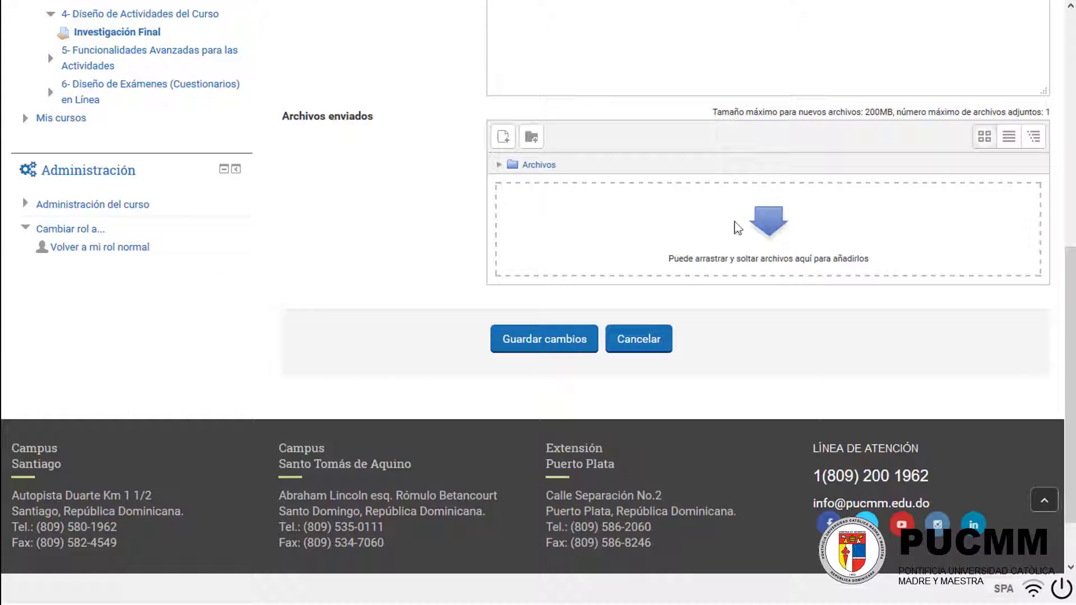
pyautogui.click(767, 229)
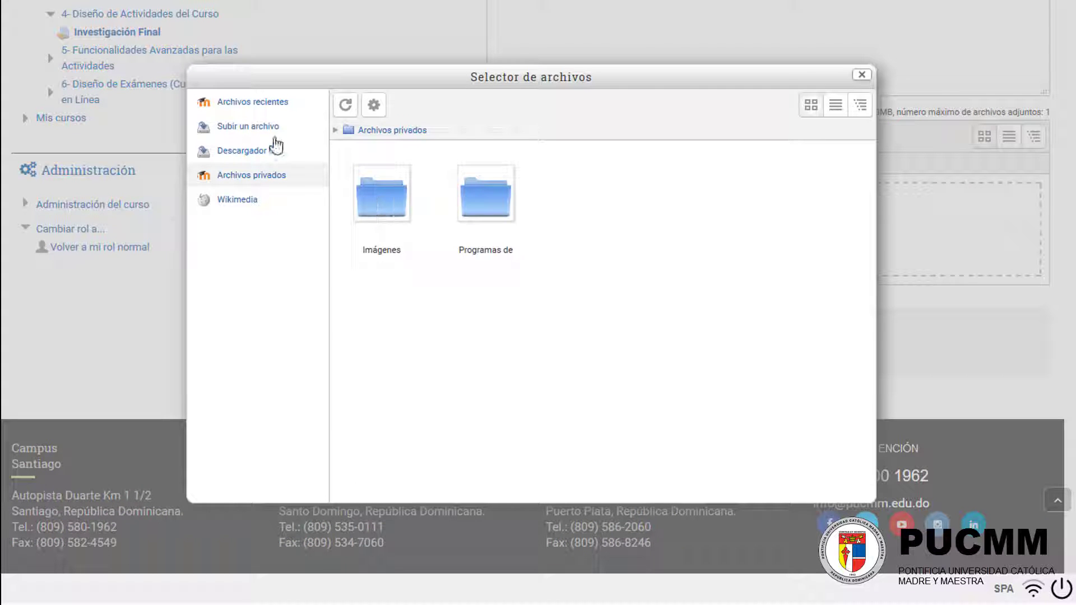
pyautogui.click(254, 129)
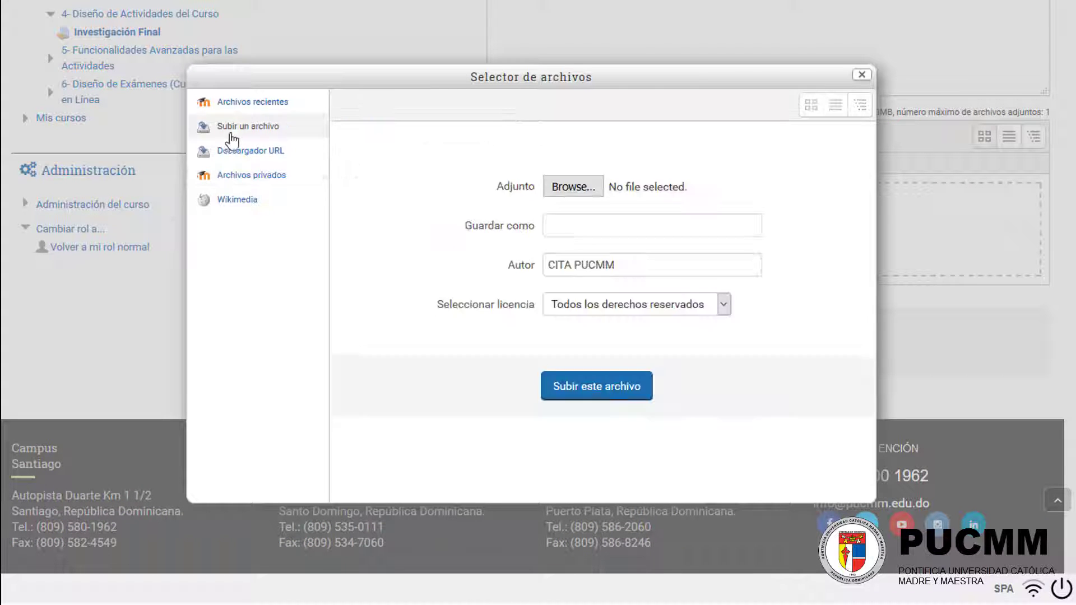
pyautogui.click(573, 186)
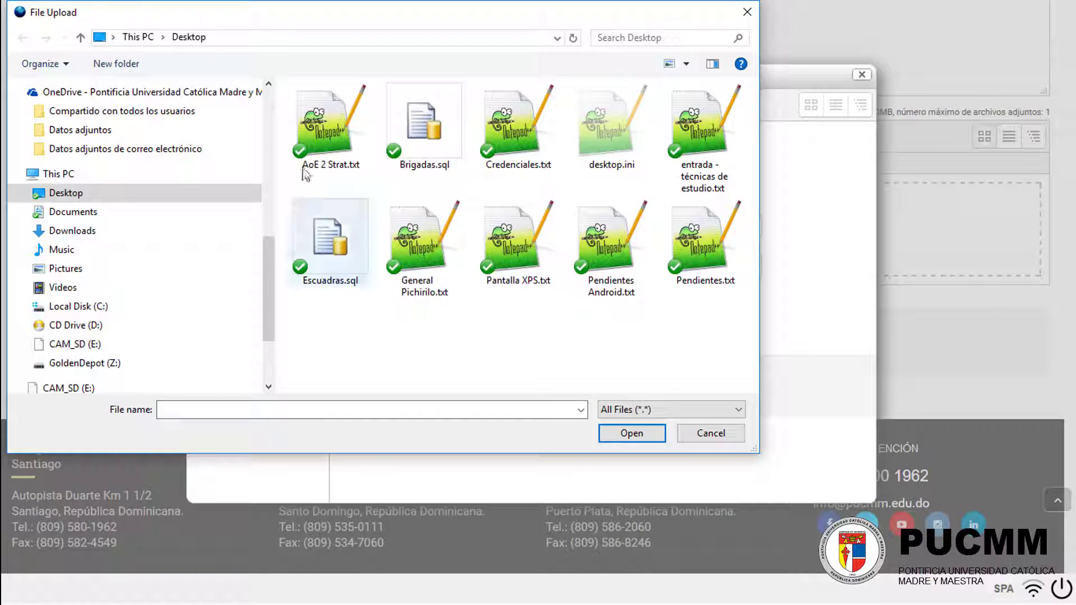
pyautogui.scroll(5, 273, 117)
pyautogui.click(84, 118)
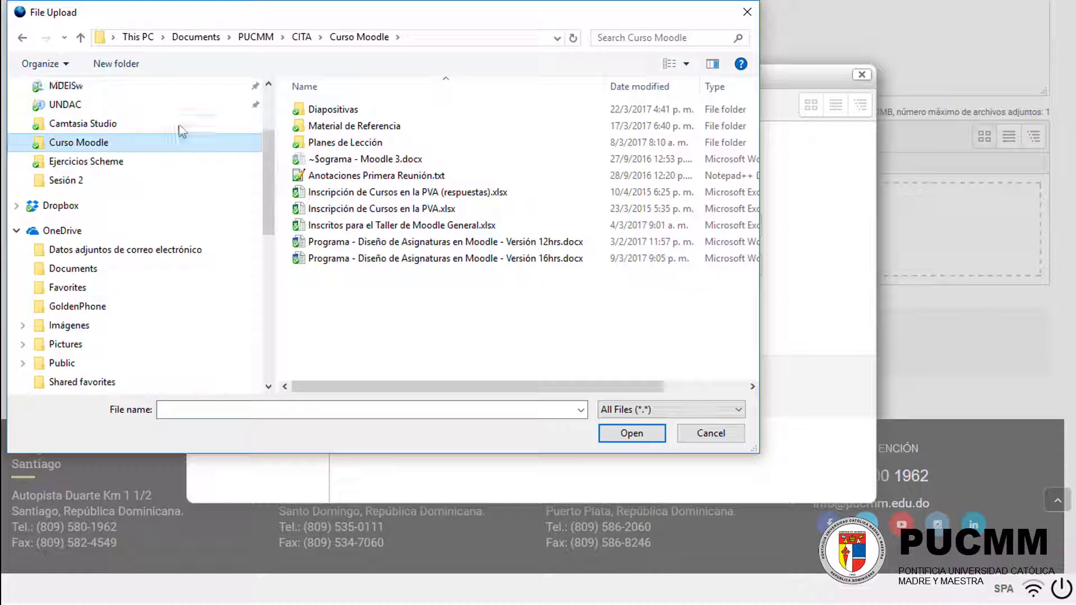
pyautogui.scroll(1, 273, 252)
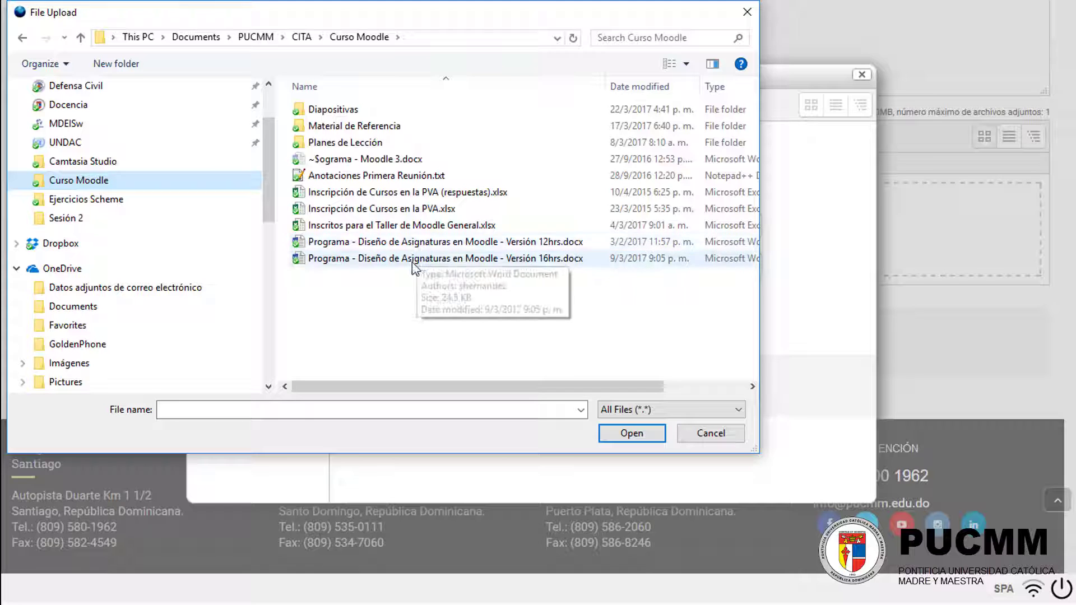
pyautogui.doubleClick(420, 259)
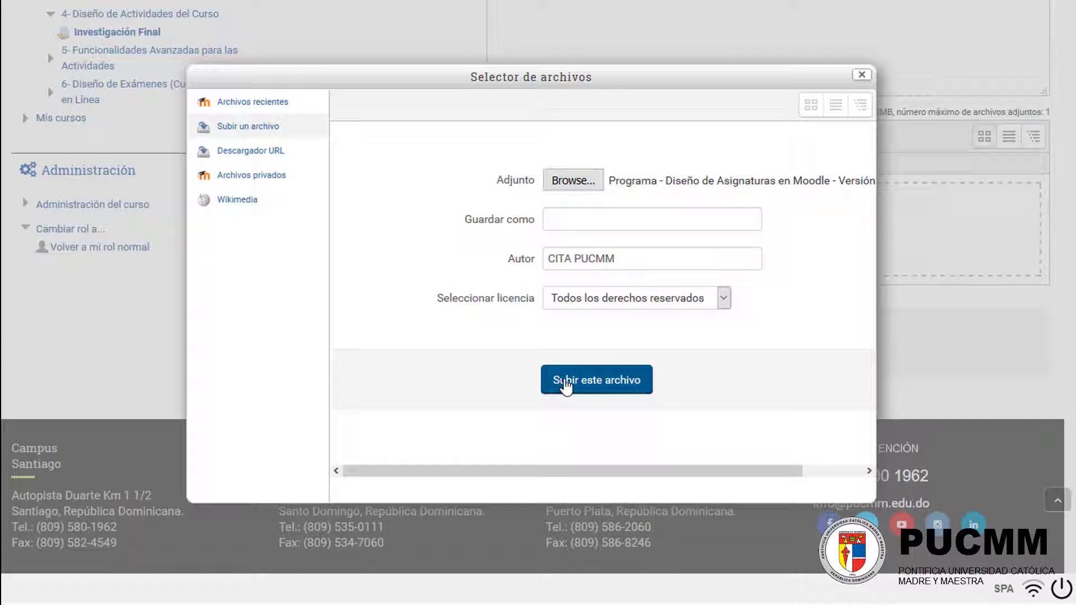
pyautogui.click(566, 386)
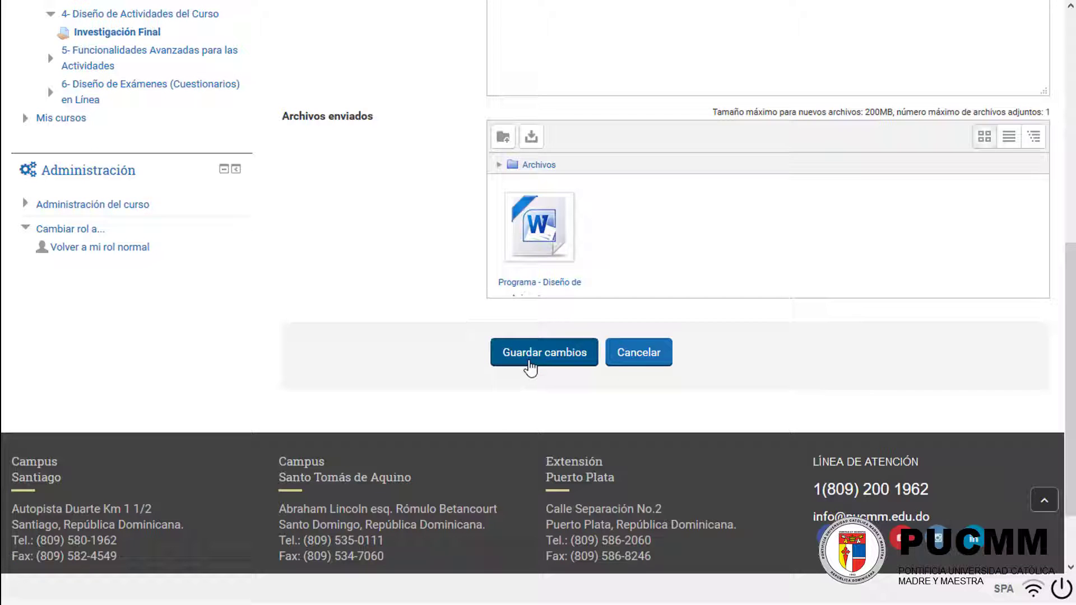
pyautogui.click(530, 364)
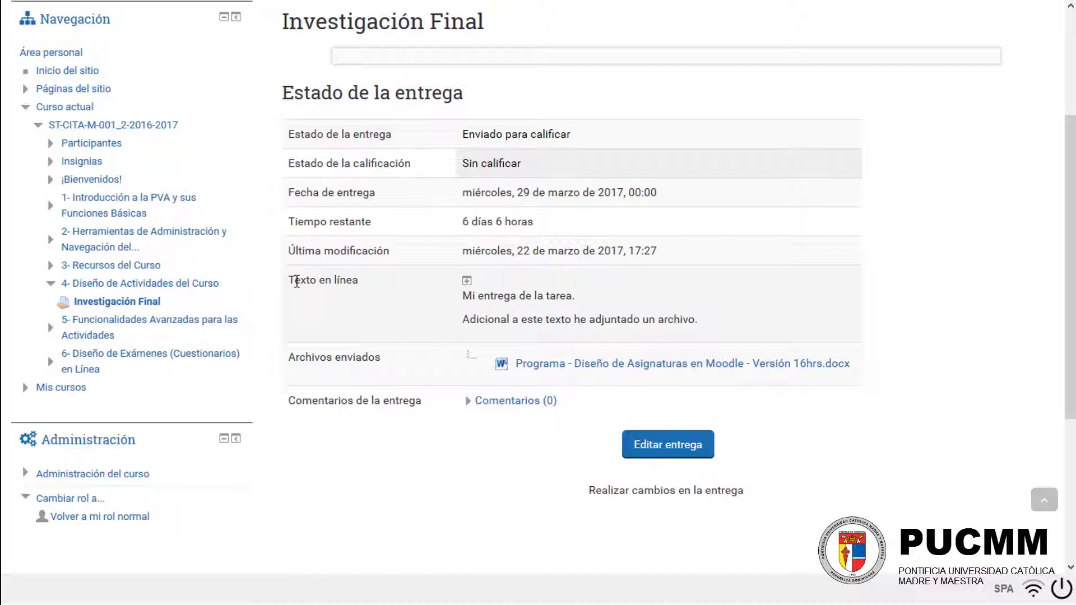
# Review the online text and the attached file in the submission status, and return to the normal role.
pyautogui.moveTo(296, 279); pyautogui.dragTo(700, 324)
pyautogui.click(330, 370)
pyautogui.moveTo(307, 356); pyautogui.dragTo(445, 365)
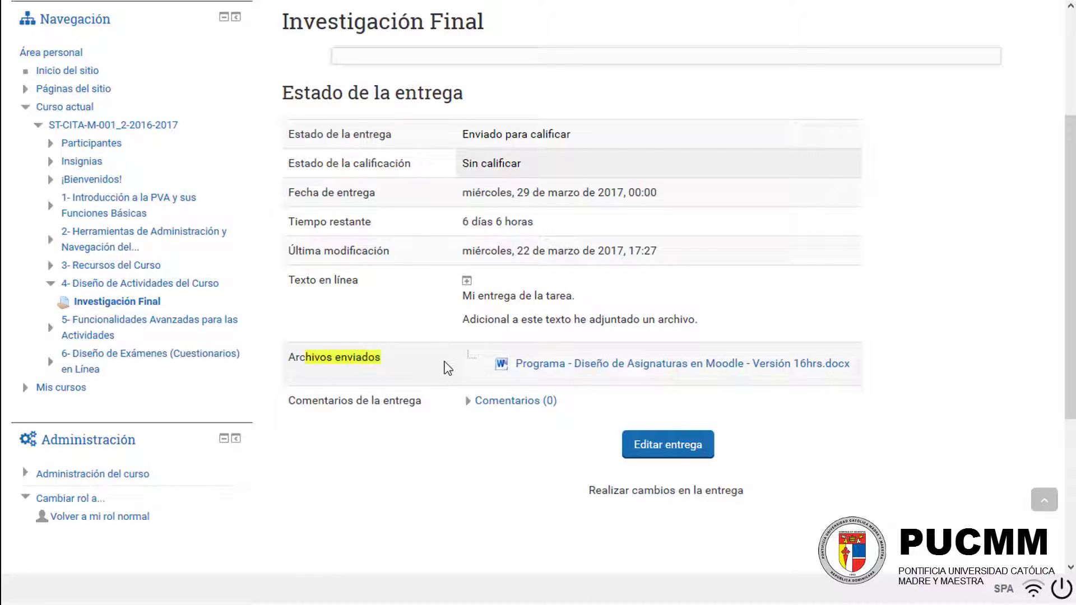
pyautogui.click(967, 330)
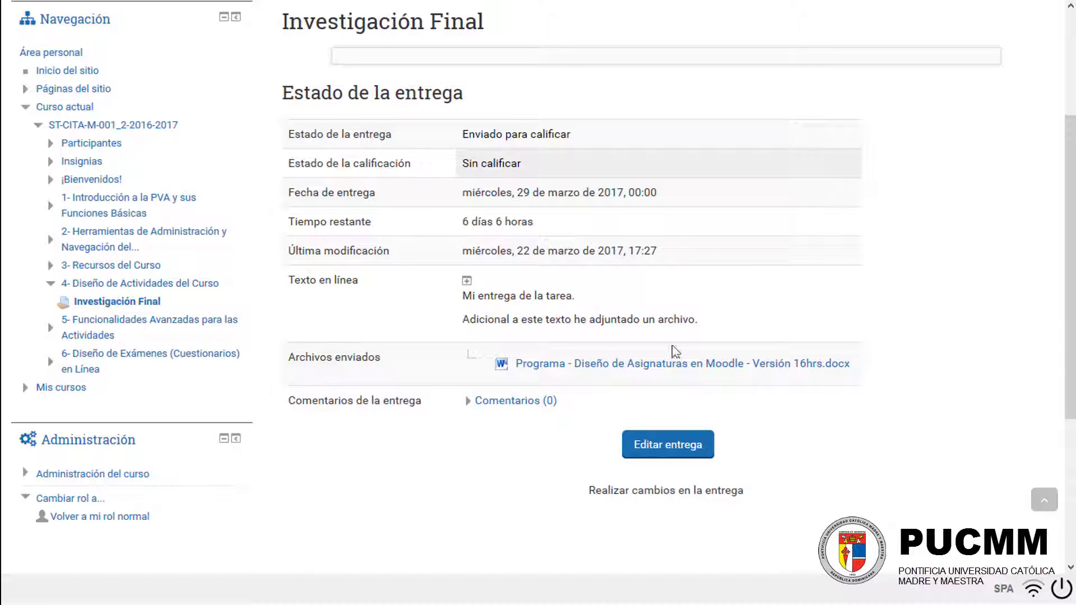
pyautogui.scroll(-3, 373, 415)
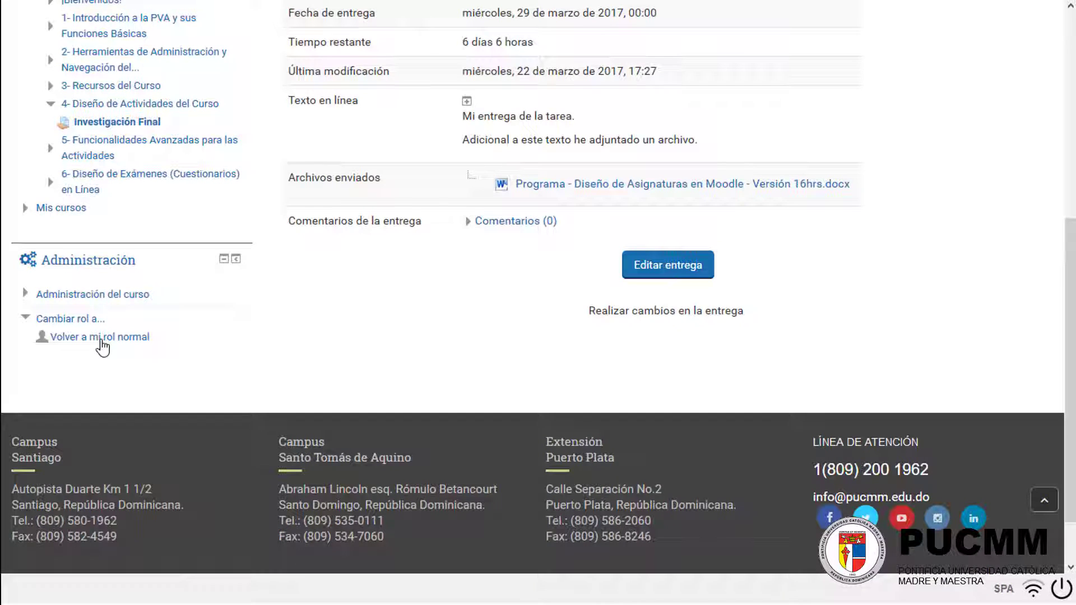
pyautogui.click(101, 341)
# Open the assignment's settings for editing and expand the Calificación section.
pyautogui.scroll(-10, 567, 358)
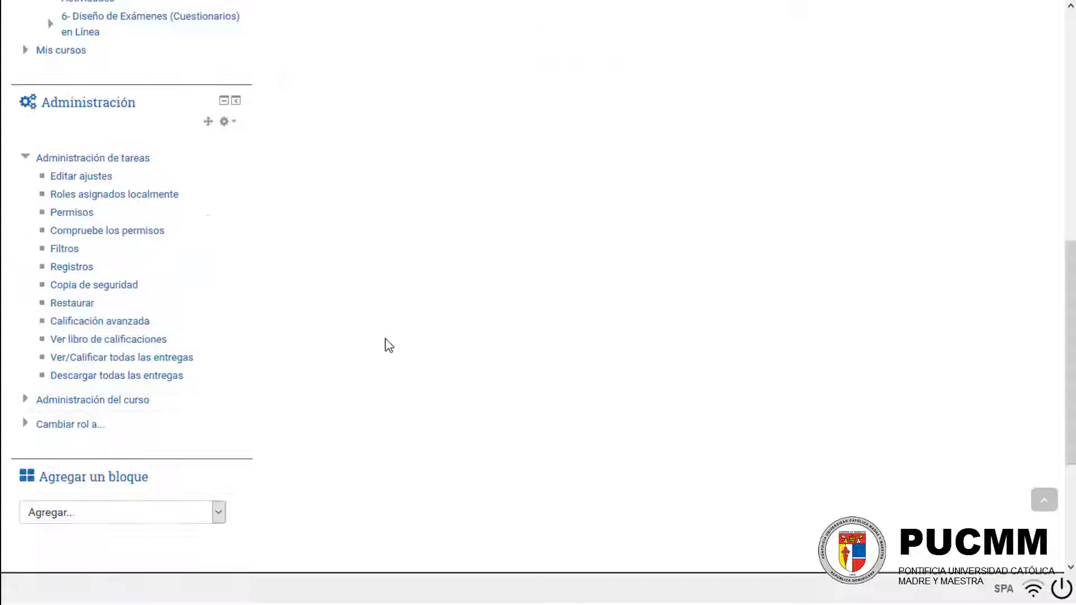
pyautogui.click(92, 178)
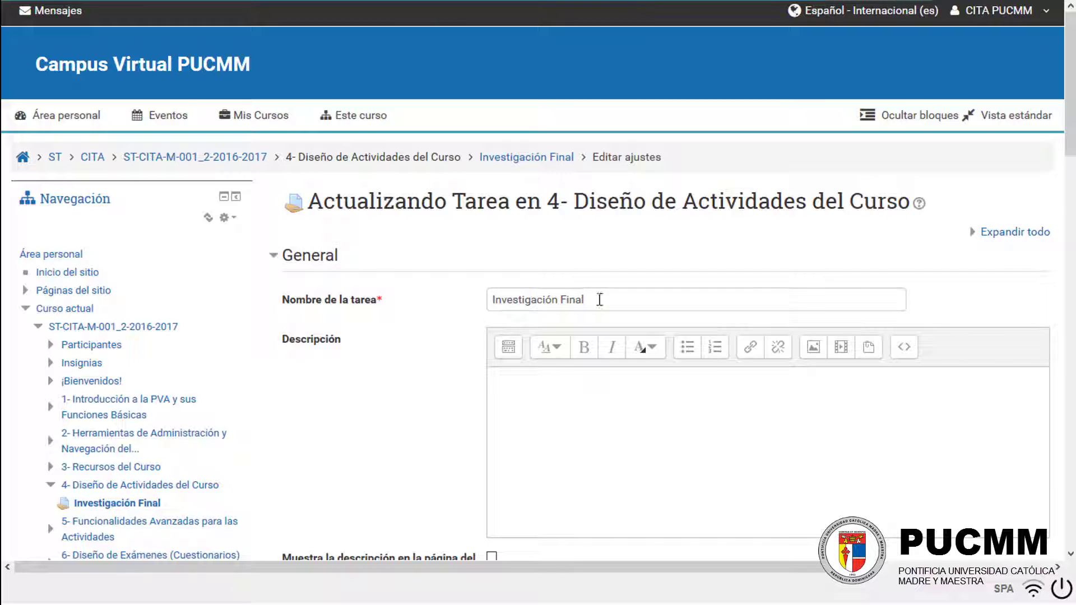
pyautogui.scroll(-7, 353, 395)
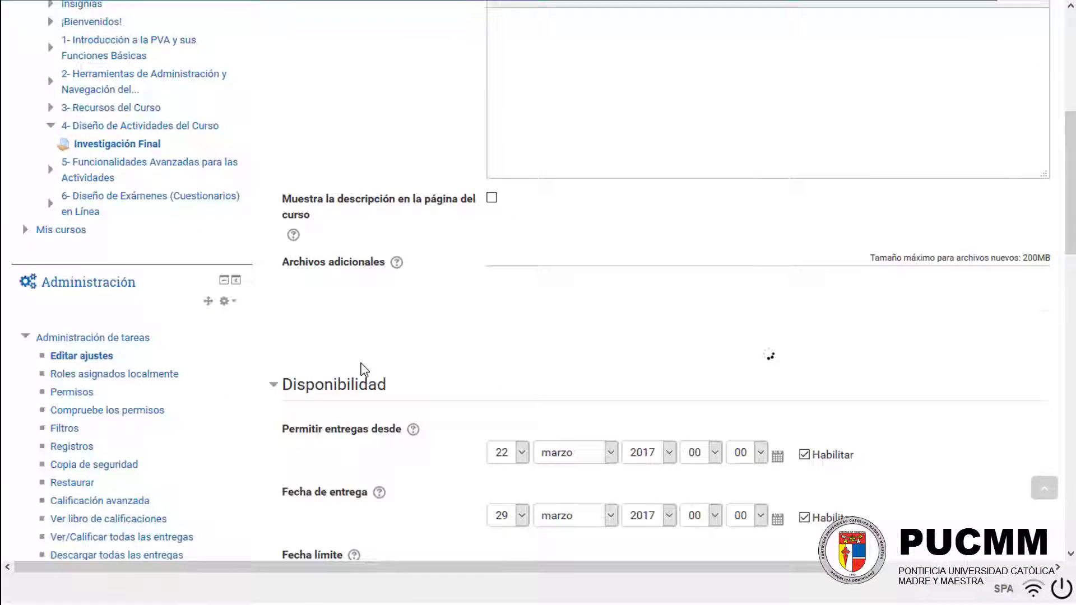
pyautogui.scroll(-3, 389, 418)
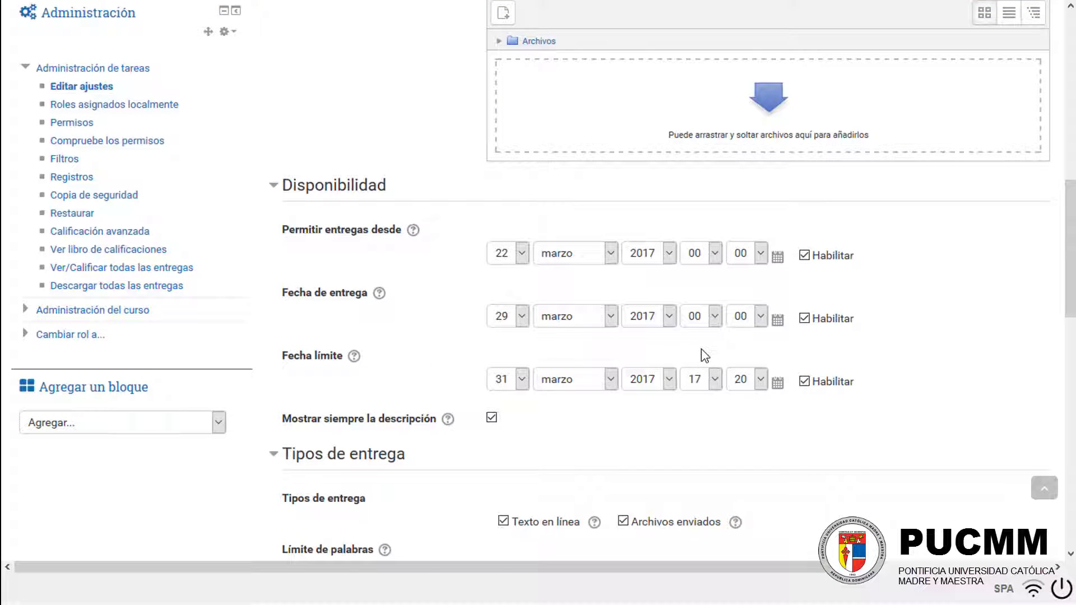
pyautogui.scroll(-5, 702, 355)
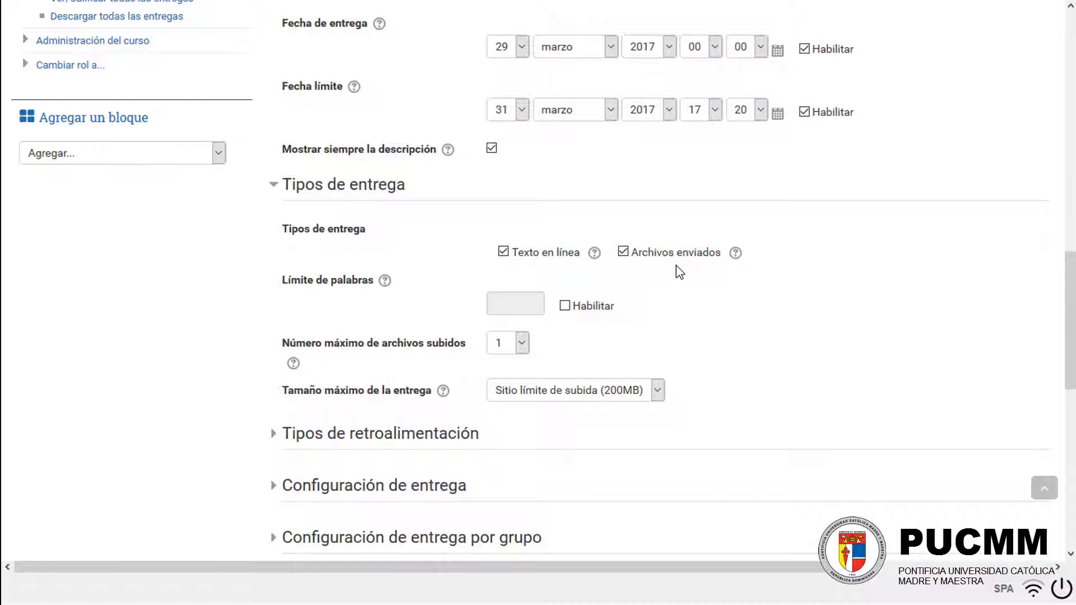
pyautogui.scroll(-3, 679, 272)
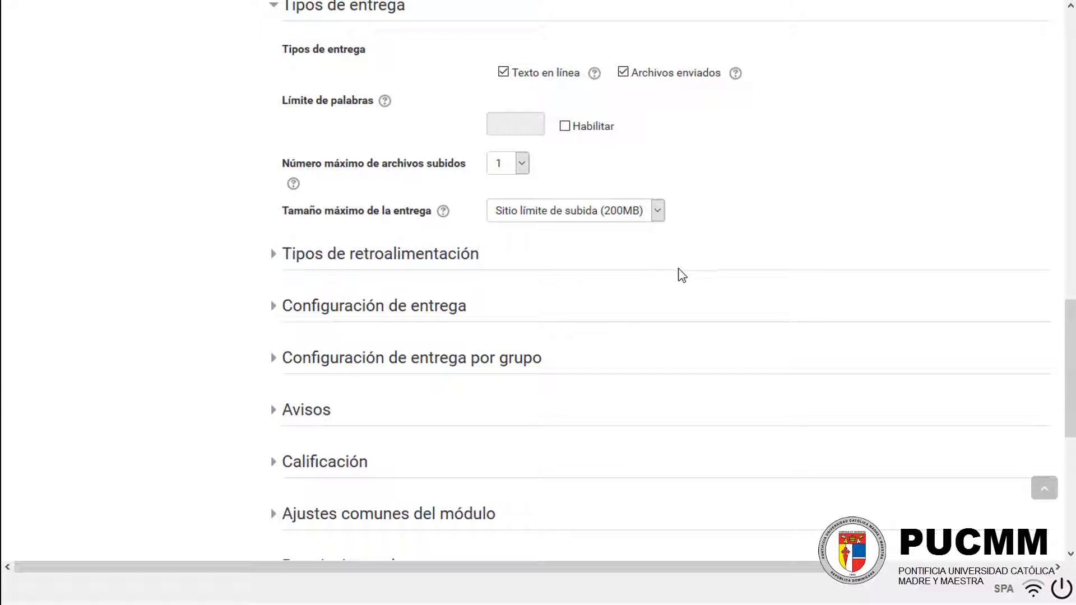
pyautogui.scroll(-2, 681, 275)
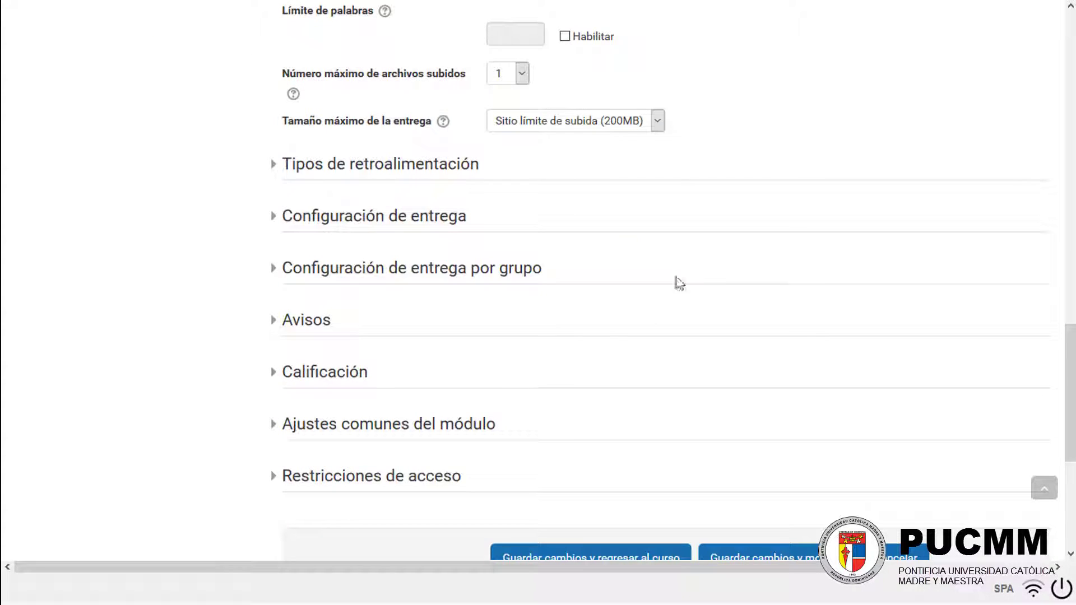
pyautogui.click(343, 380)
pyautogui.scroll(-3, 344, 380)
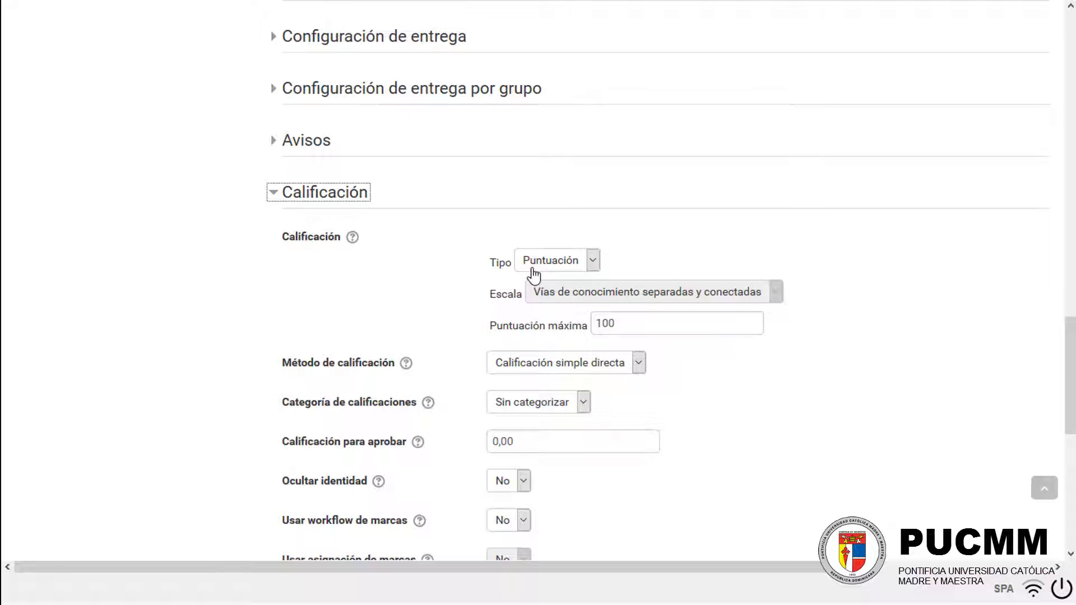
# Choose Puntuación as the grading type and set the maximum score to 15.
pyautogui.click(569, 259)
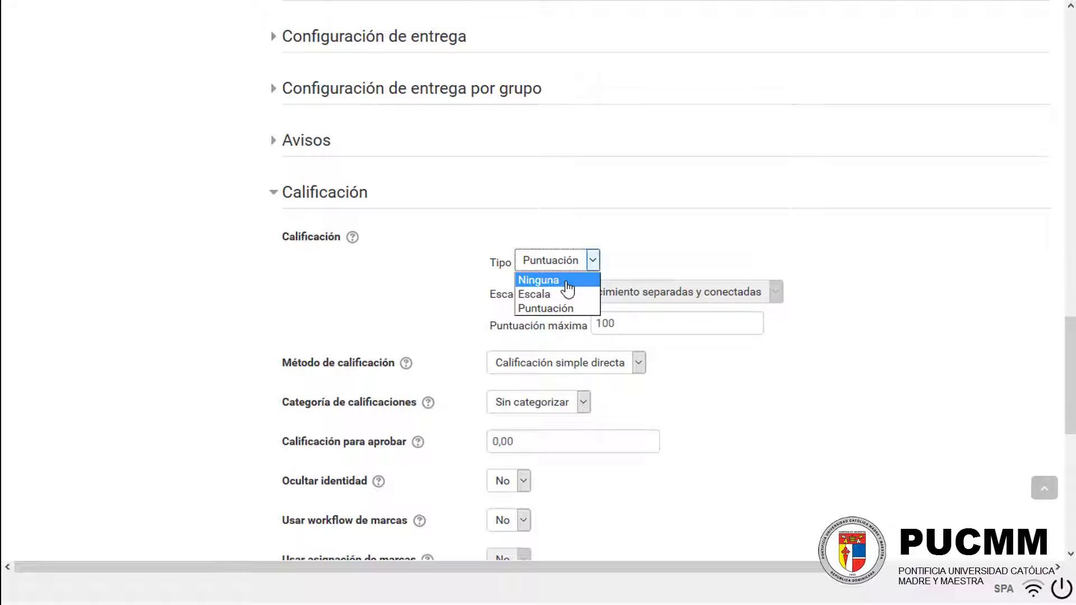
pyautogui.click(557, 309)
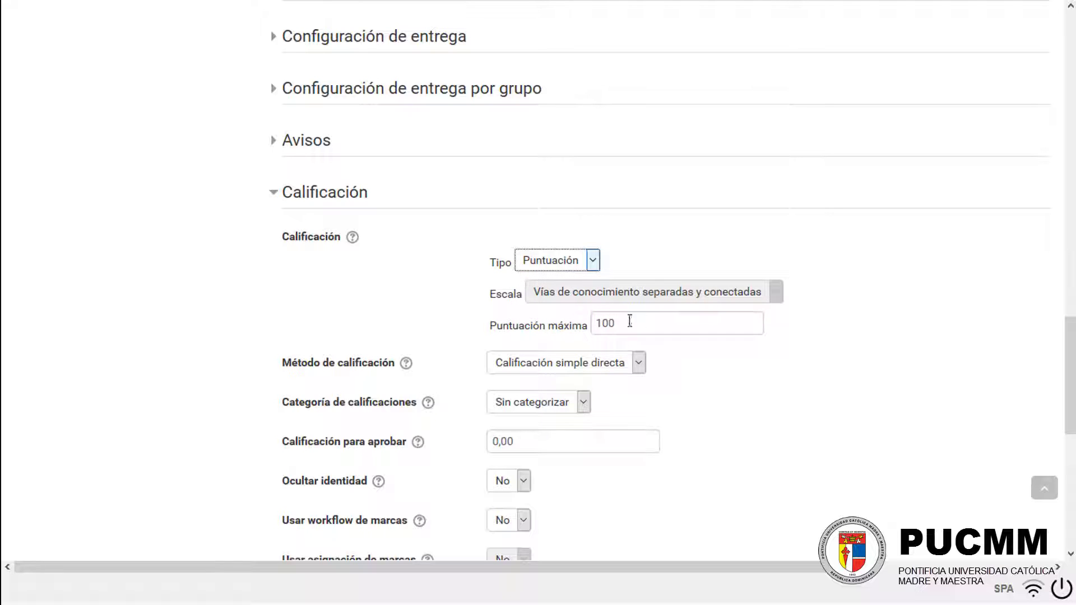
pyautogui.doubleClick(673, 323)
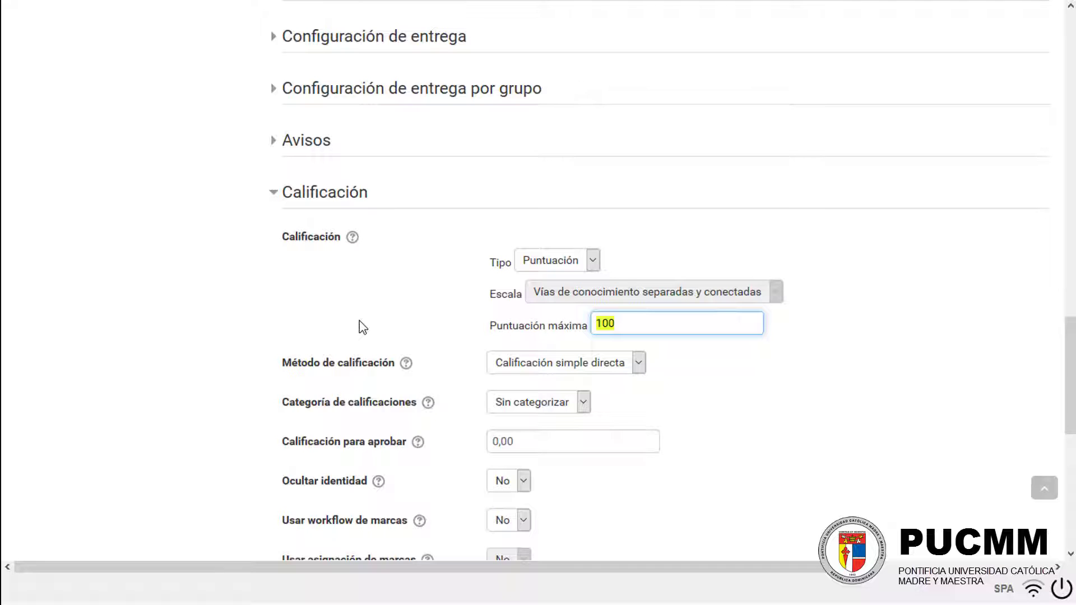
pyautogui.write('15')
pyautogui.click(356, 290)
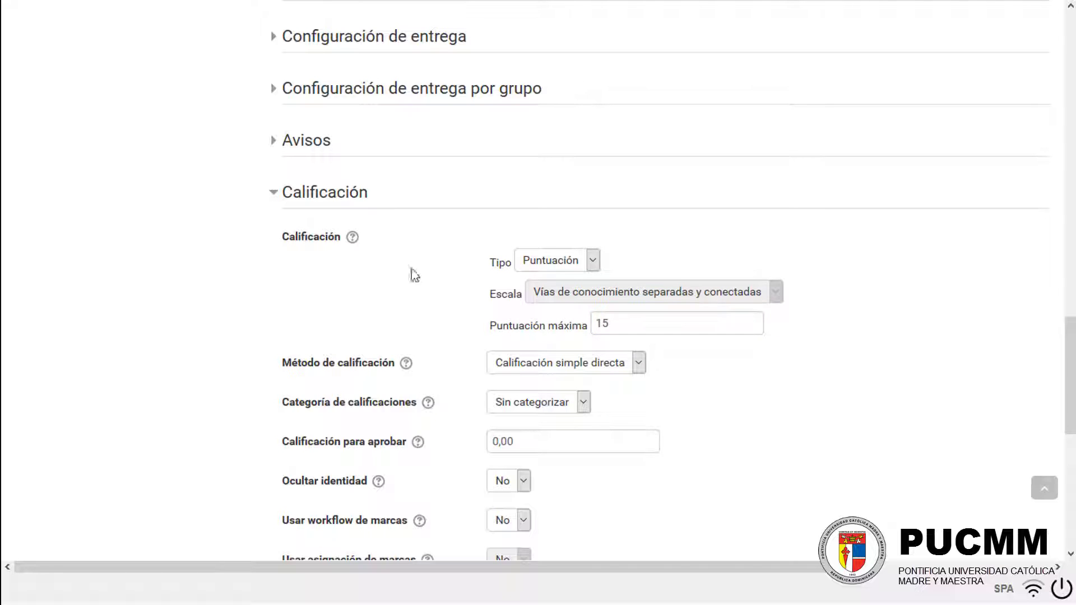
# Try Ninguna as the grading type and switch it back to Puntuación.
pyautogui.click(579, 266)
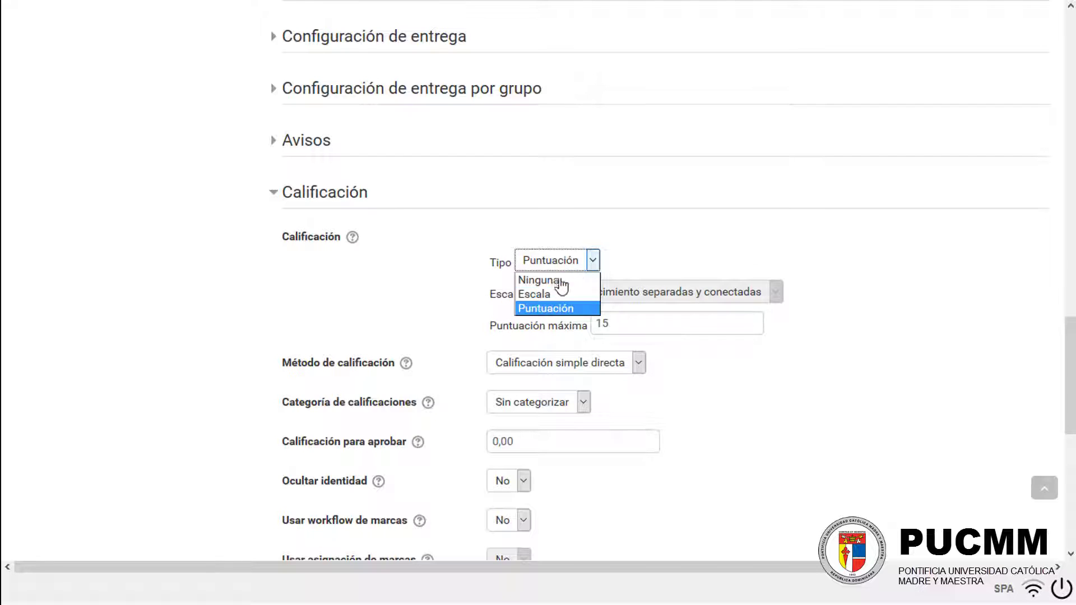
pyautogui.click(556, 282)
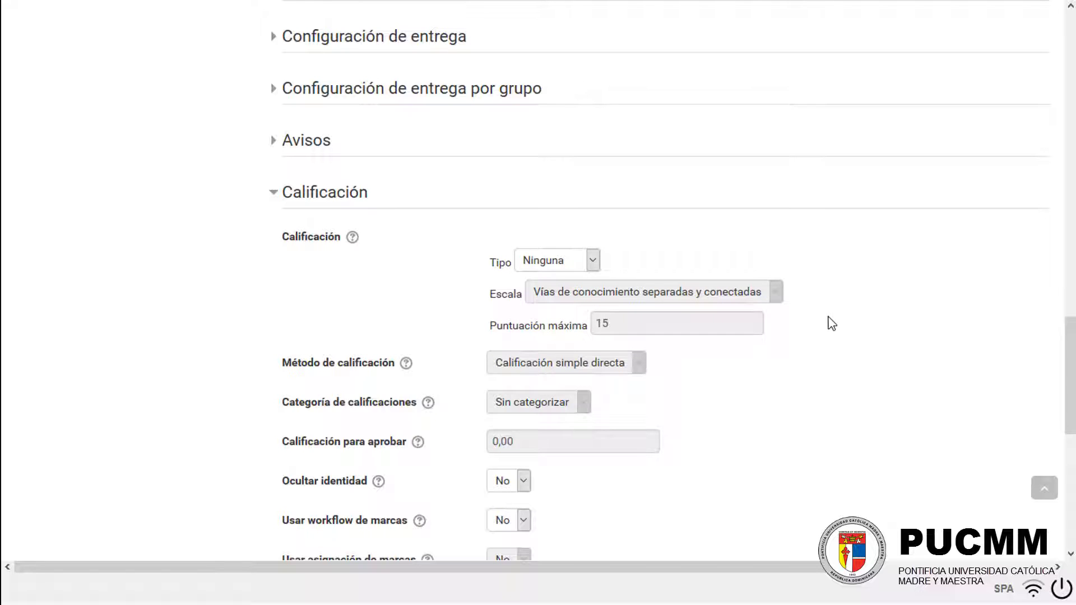
pyautogui.click(592, 260)
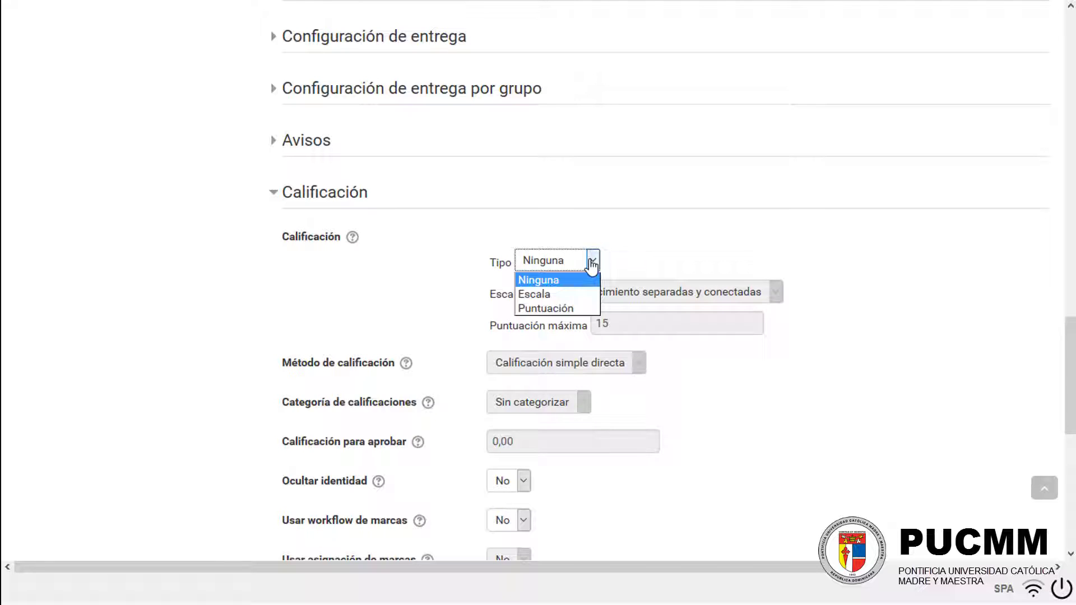
pyautogui.click(543, 309)
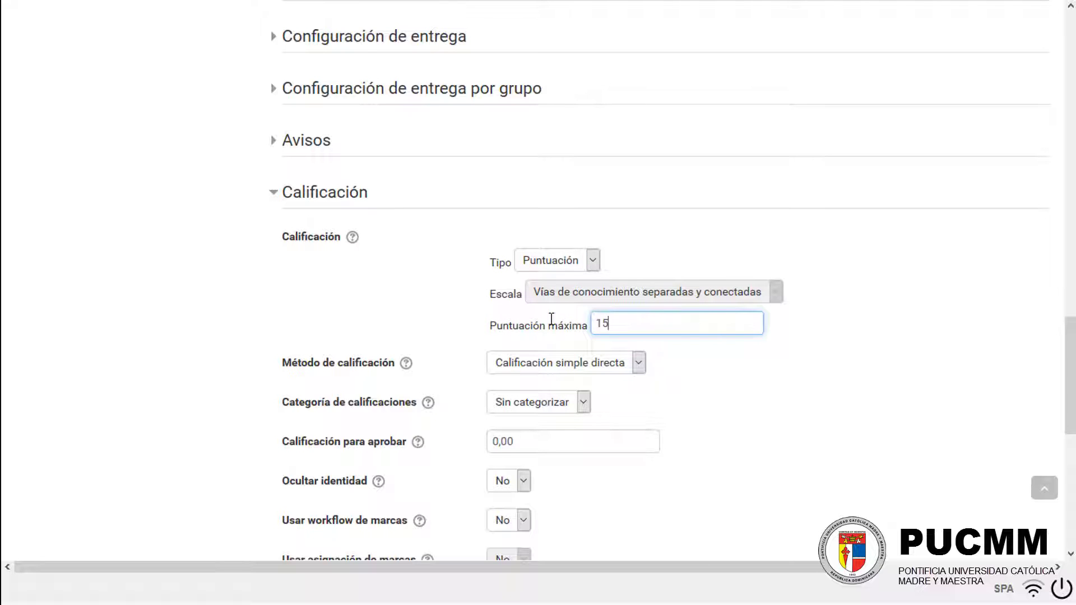
pyautogui.click(402, 291)
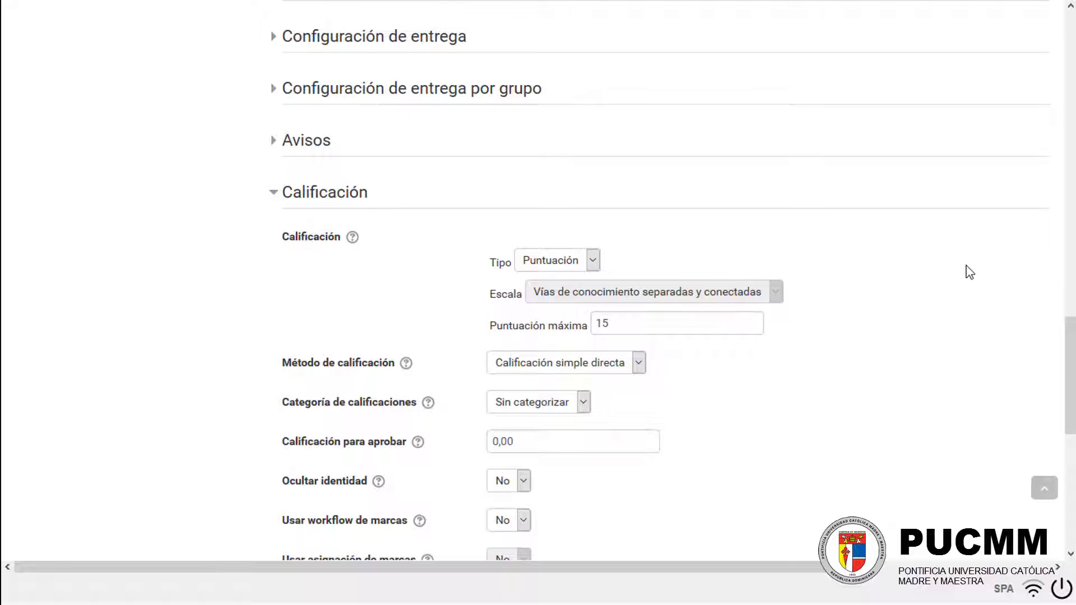
# Set Calificación para aprobar to 9, and save and display the assignment.
pyautogui.scroll(-6, 961, 271)
pyautogui.scroll(2, 963, 272)
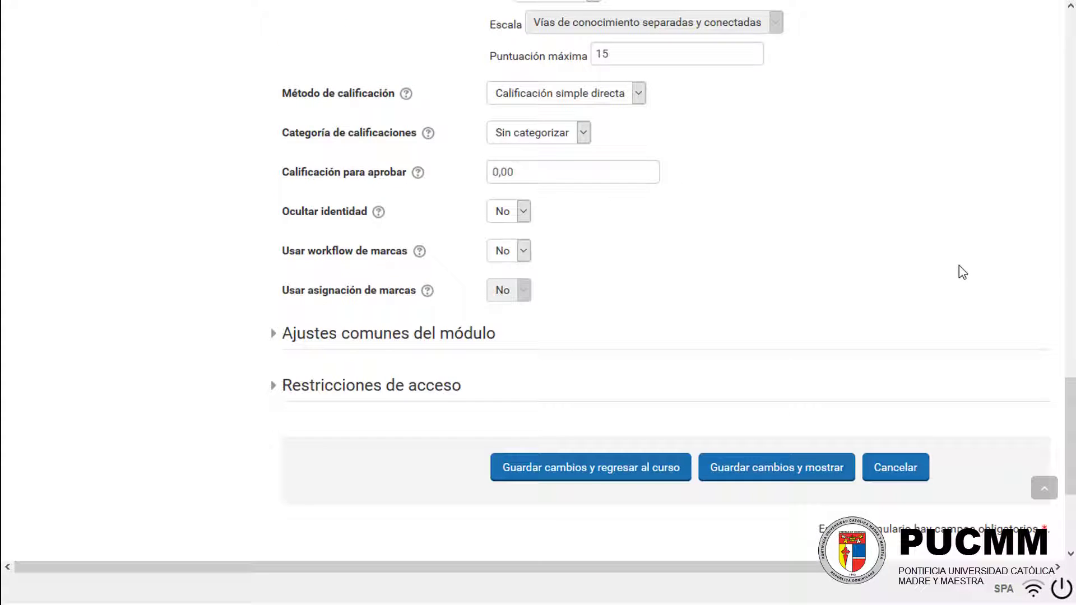
pyautogui.moveTo(596, 168); pyautogui.dragTo(408, 187)
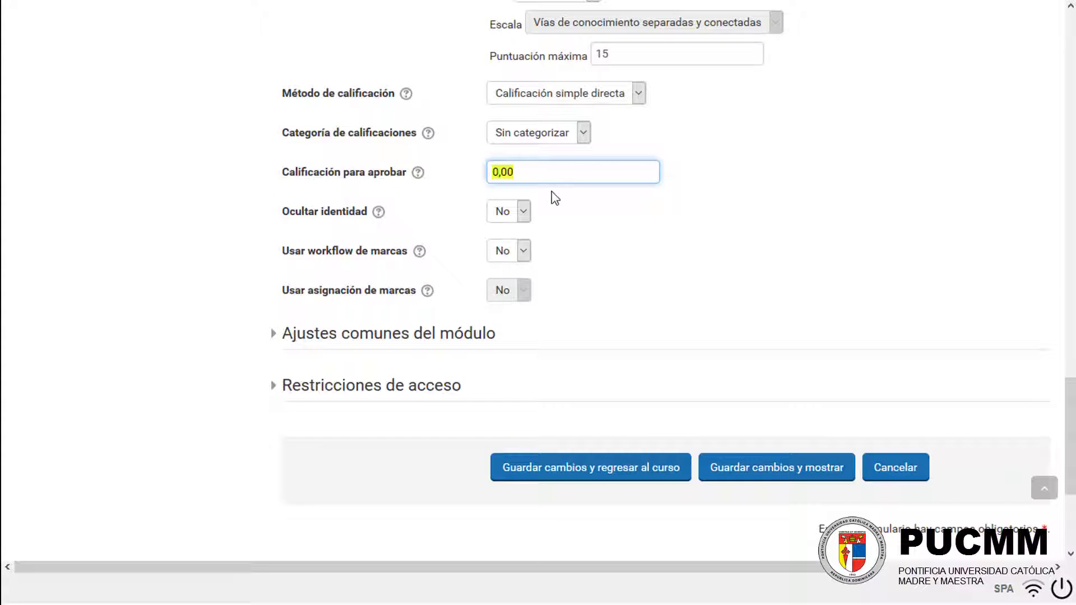
pyautogui.scroll(4, 653, 192)
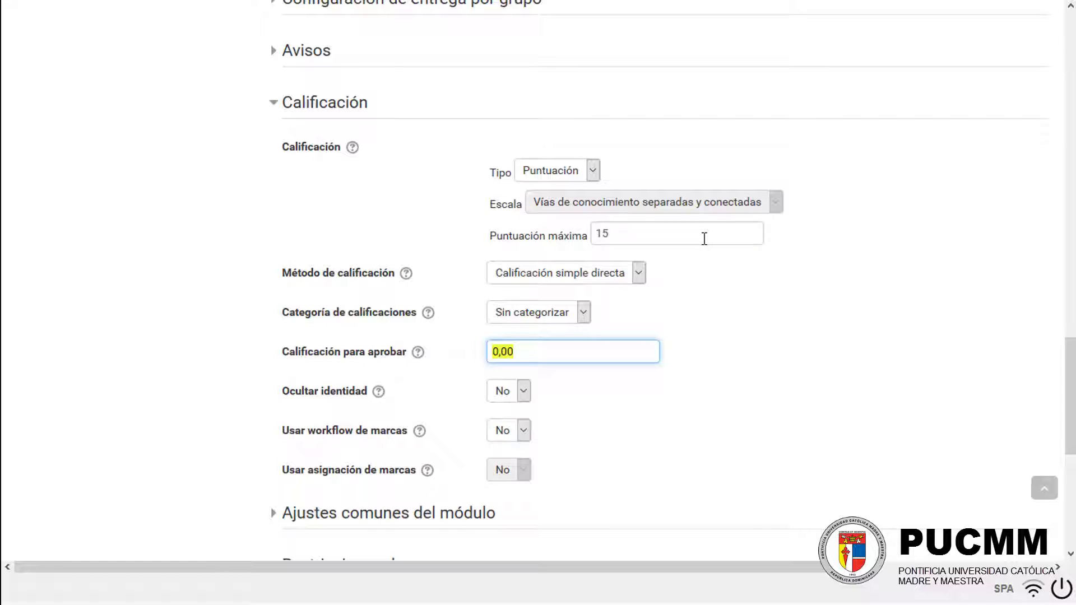
pyautogui.write('9')
pyautogui.click(823, 257)
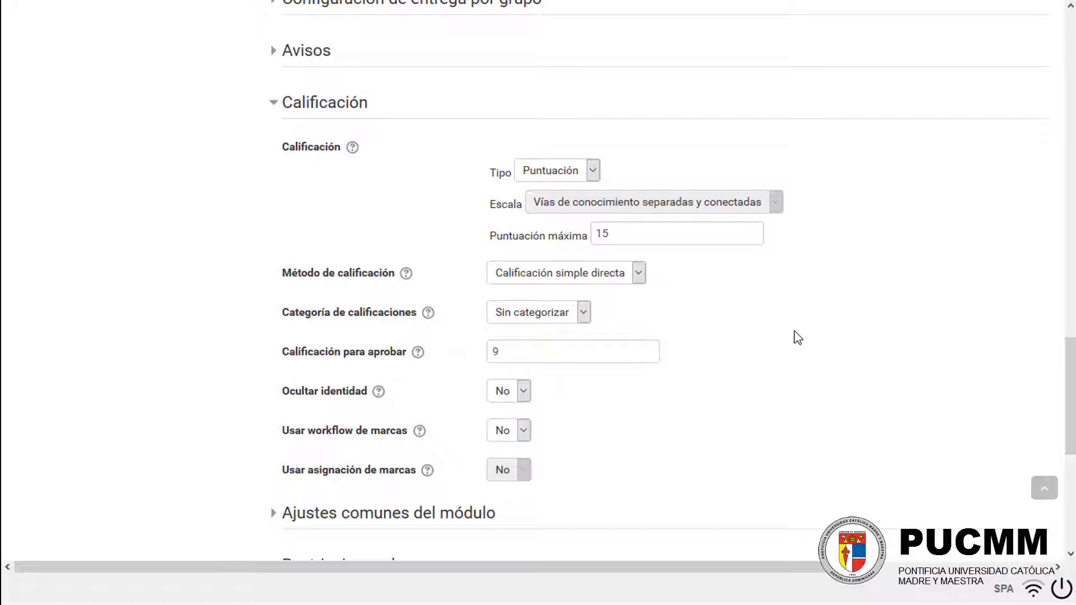
pyautogui.scroll(-5, 798, 337)
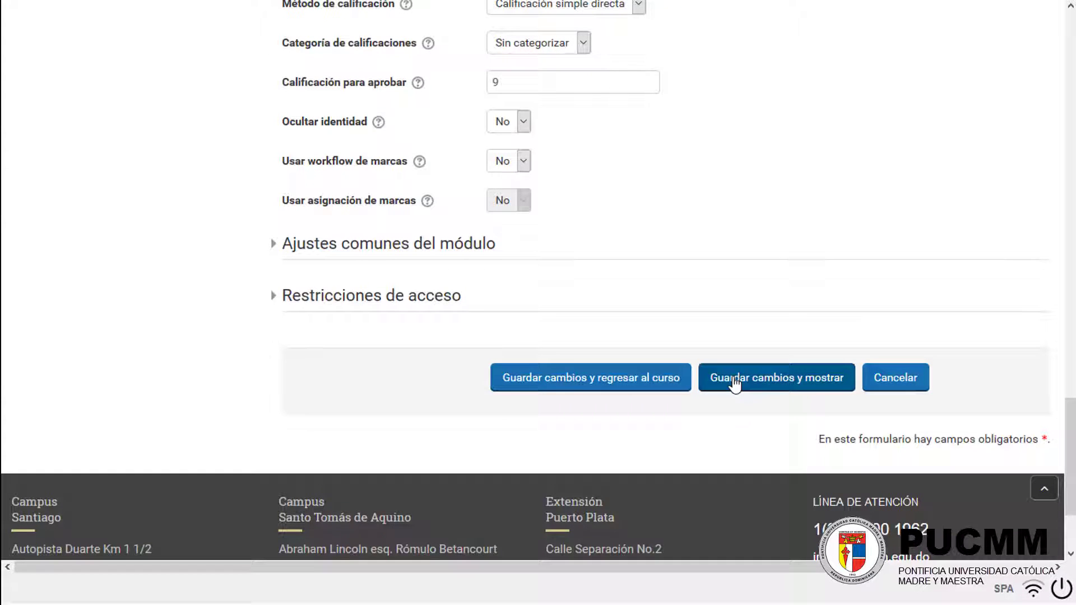
pyautogui.click(735, 385)
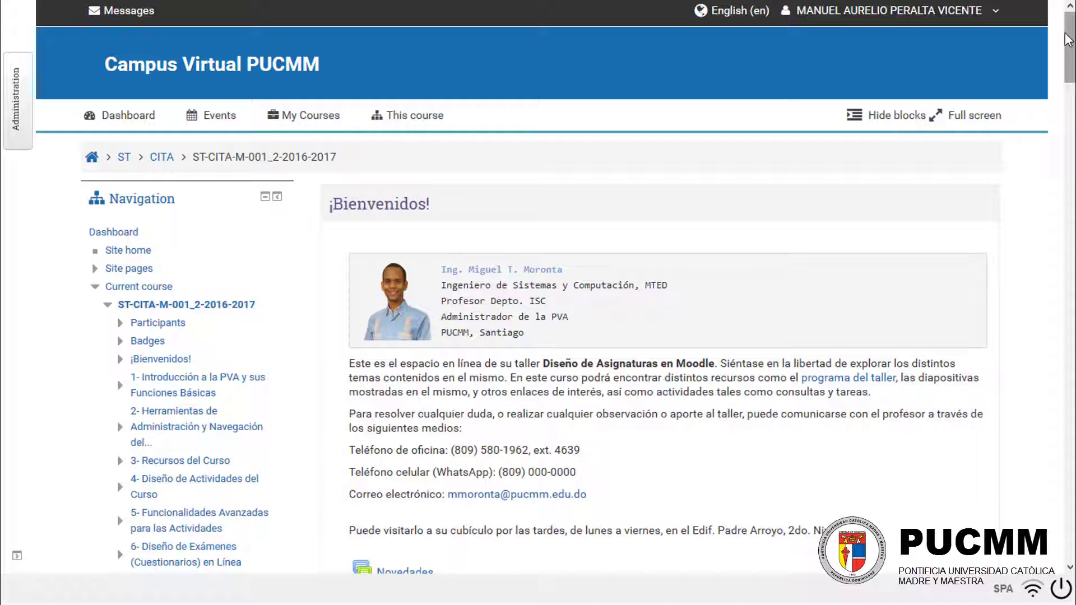
# Check the student's account menu and the Upcoming events block on the course page.
pyautogui.click(813, 11)
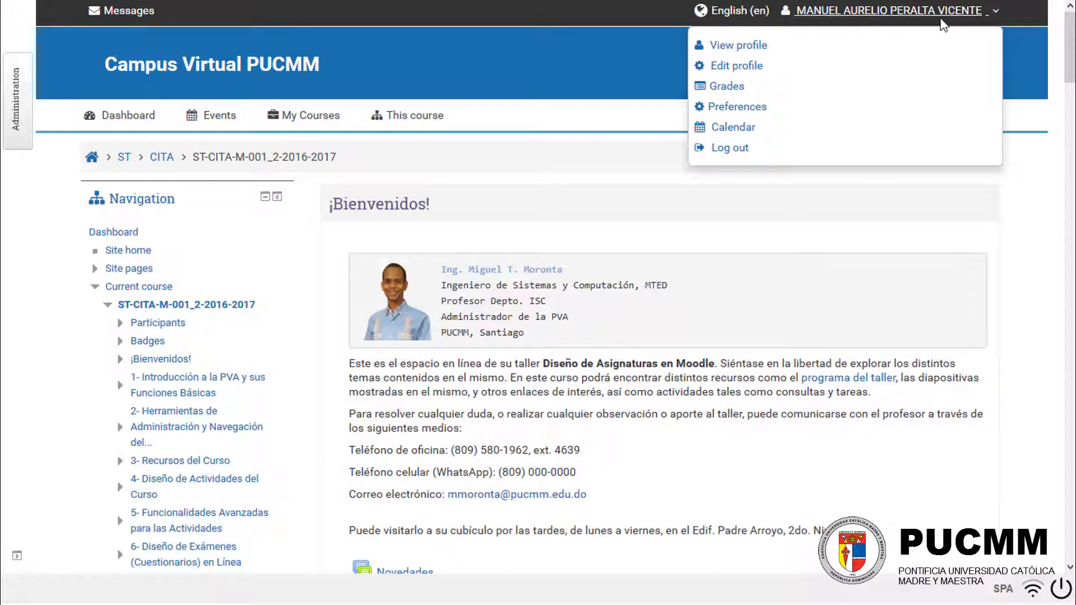
pyautogui.click(569, 125)
pyautogui.scroll(-10, 643, 199)
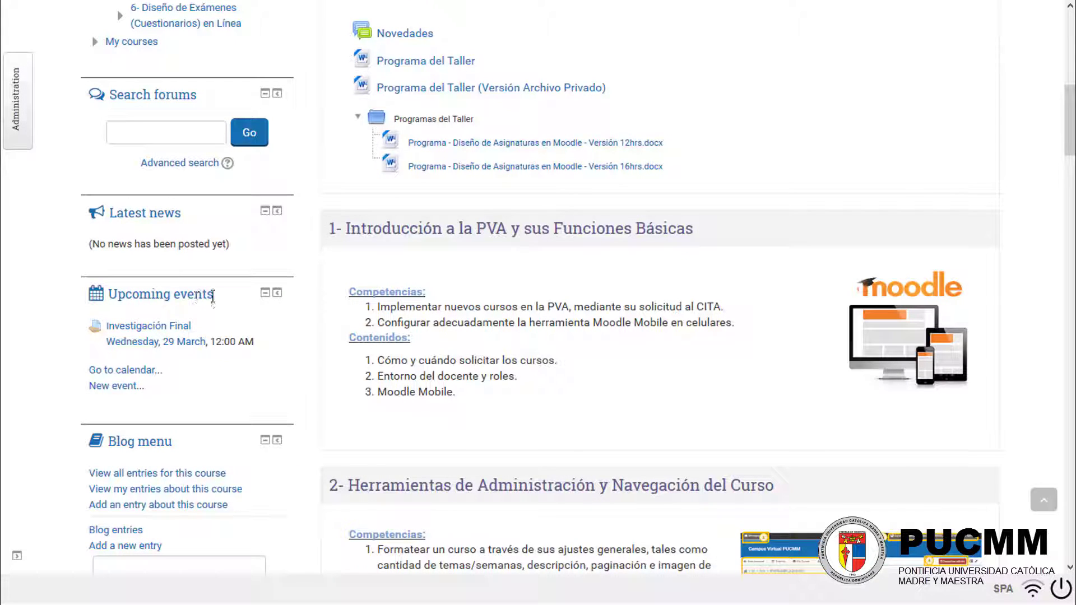
pyautogui.moveTo(213, 296); pyautogui.dragTo(112, 294)
pyautogui.click(415, 306)
# Switch the site language to Español - Internacional (es).
pyautogui.press('Home')
pyautogui.click(748, 14)
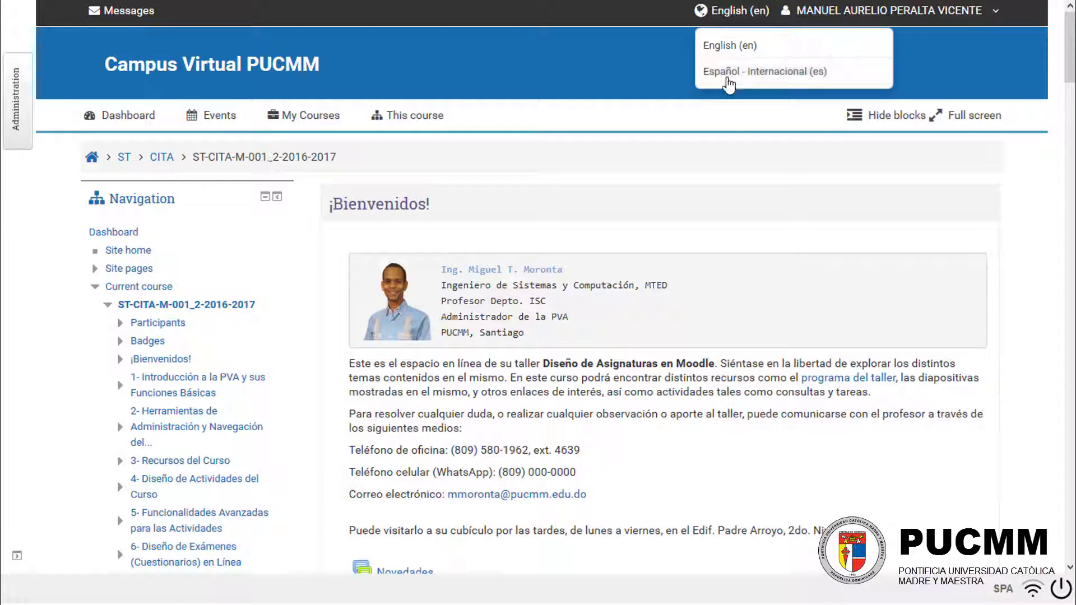
pyautogui.click(727, 73)
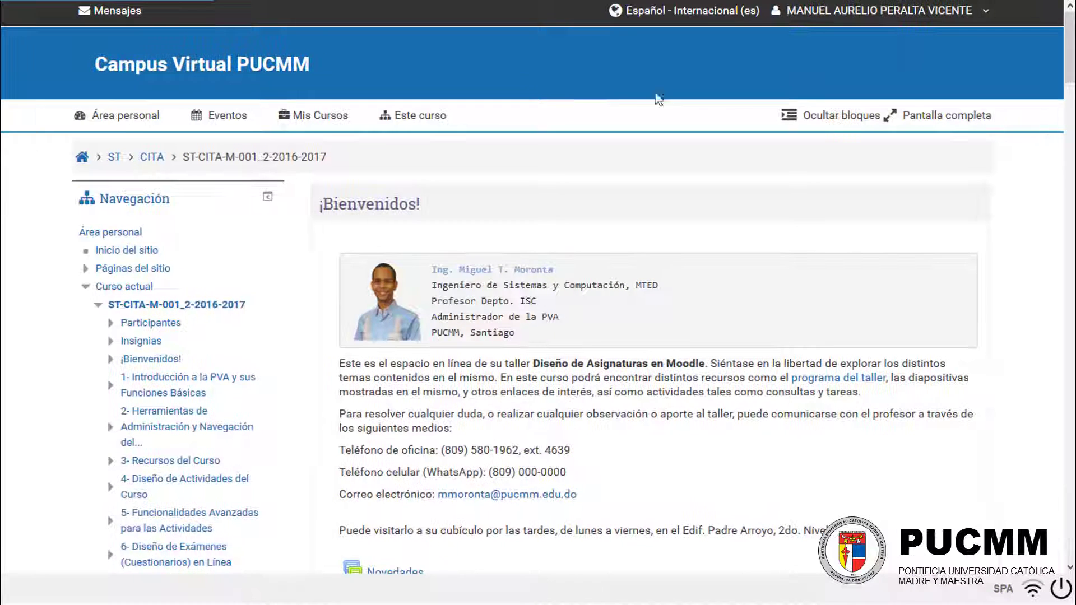
# Open the Investigación Final assignment from course section 4 and check its Fecha de entrega.
pyautogui.scroll(-8, 564, 157)
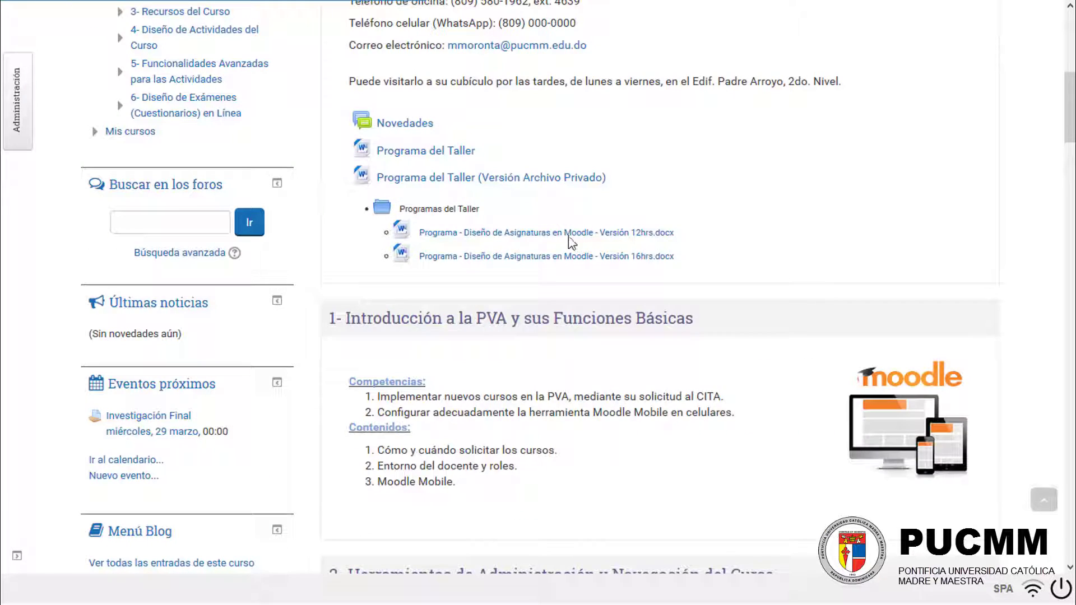
pyautogui.scroll(-5, 264, 414)
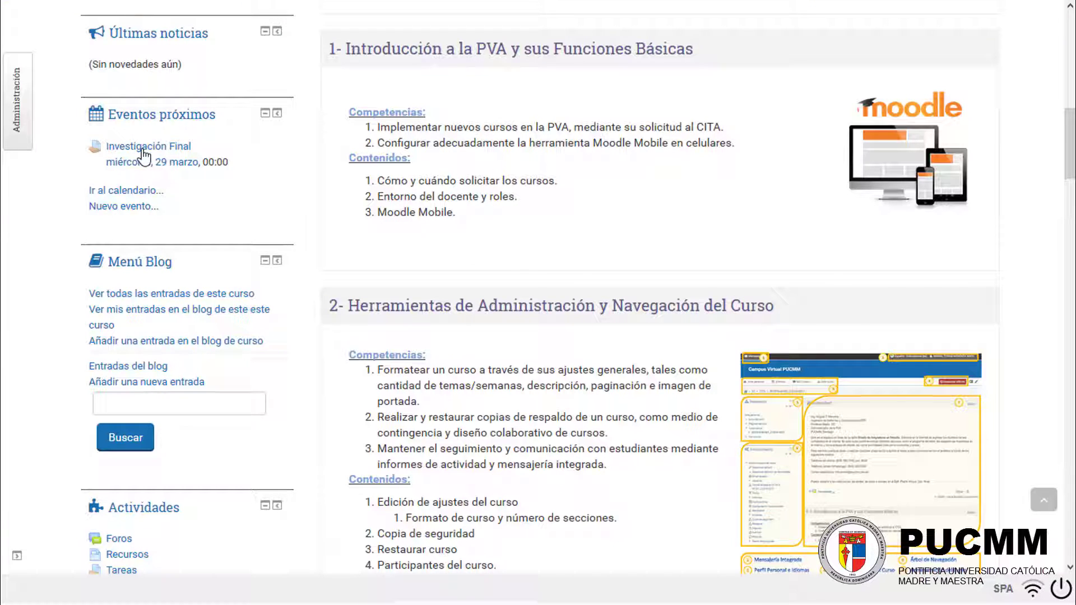
pyautogui.scroll(-18, 562, 169)
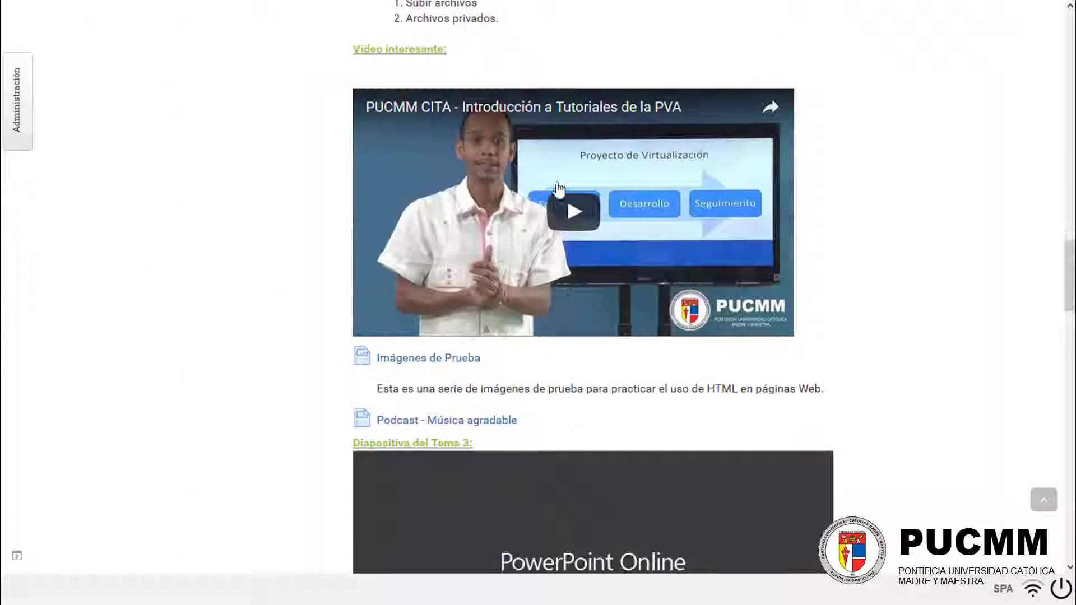
pyautogui.scroll(-13, 555, 197)
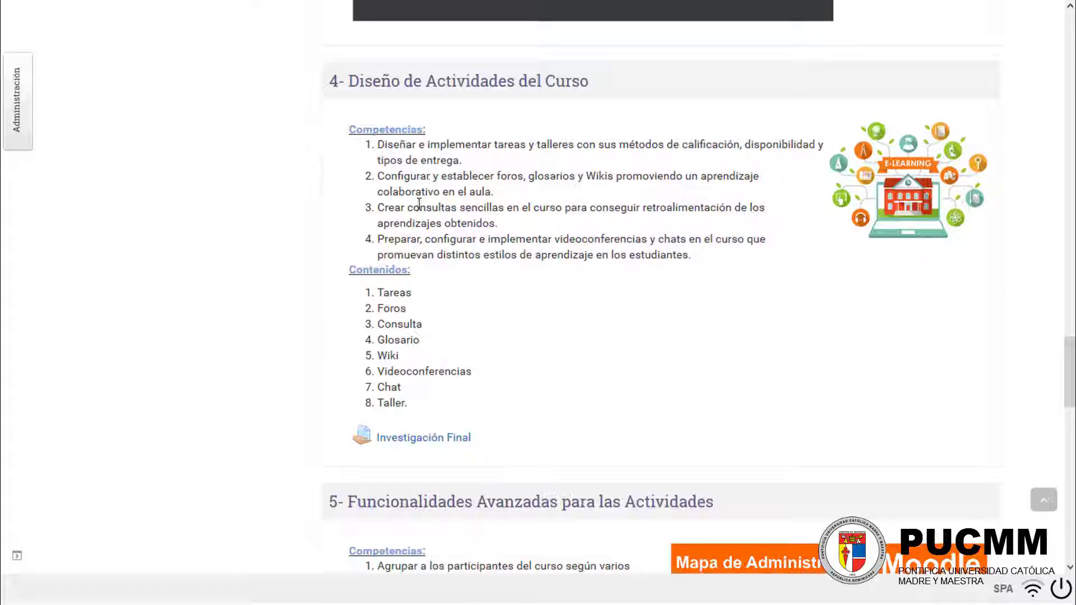
pyautogui.scroll(-3, 420, 283)
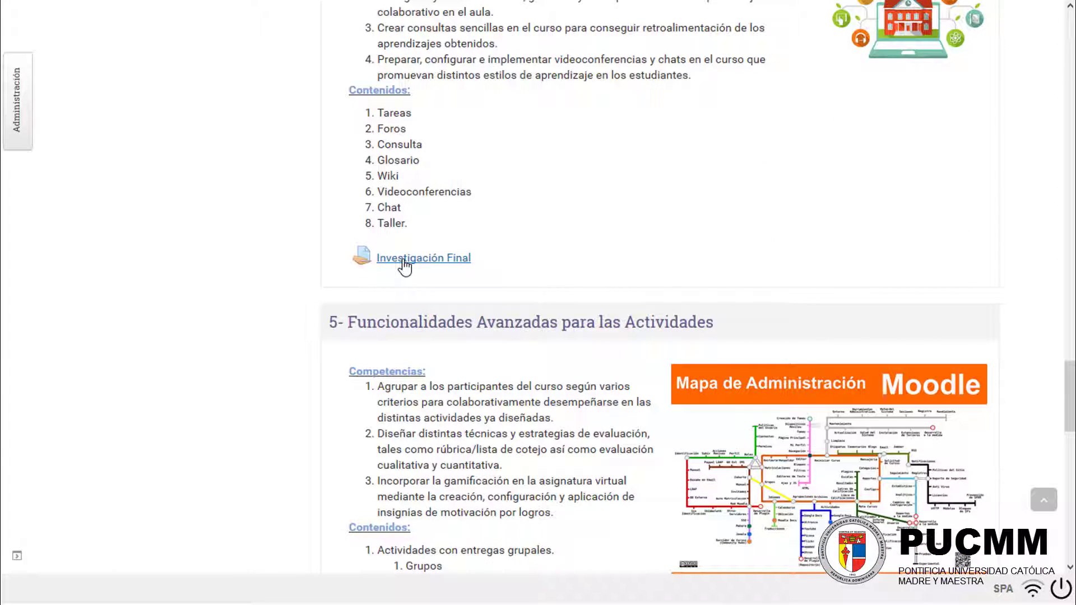
pyautogui.click(404, 261)
pyautogui.scroll(-2, 482, 252)
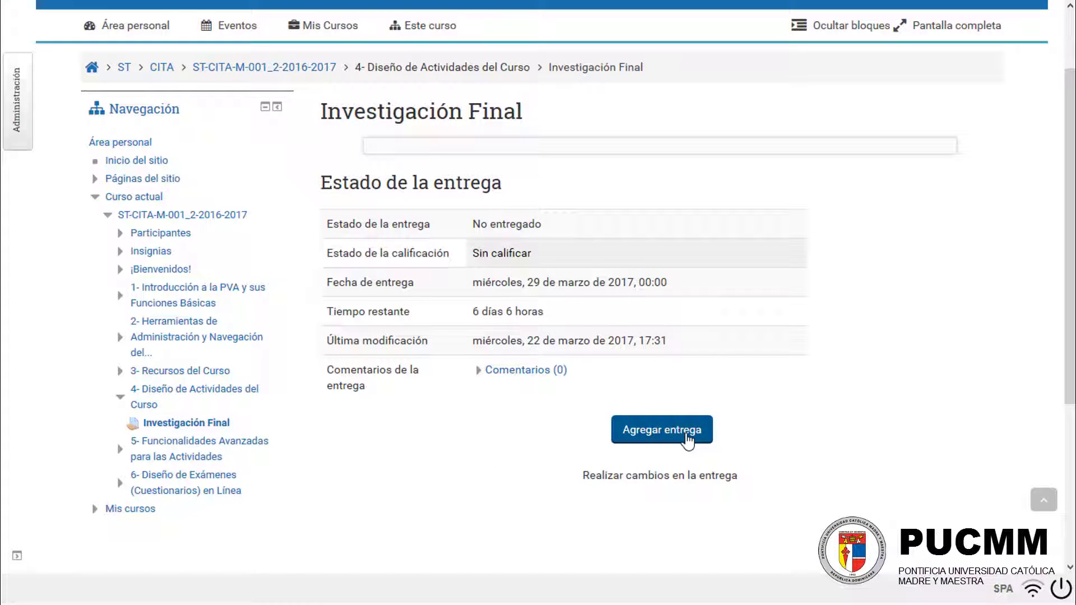
pyautogui.moveTo(669, 283); pyautogui.dragTo(465, 280)
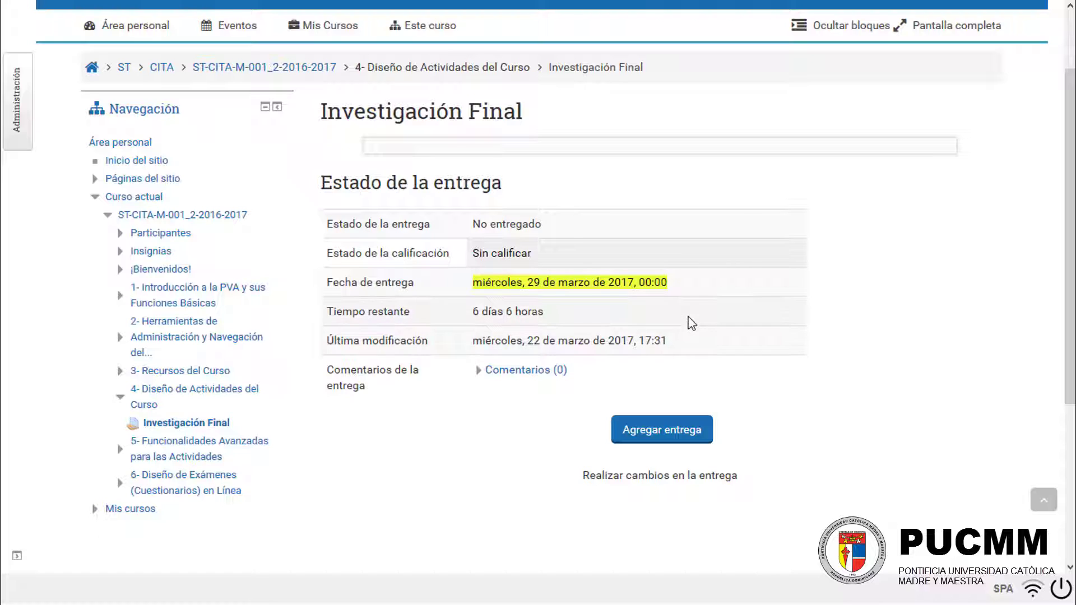
# Start adding a submission and enter "Esta es mi entrega." as its online text.
pyautogui.click(659, 439)
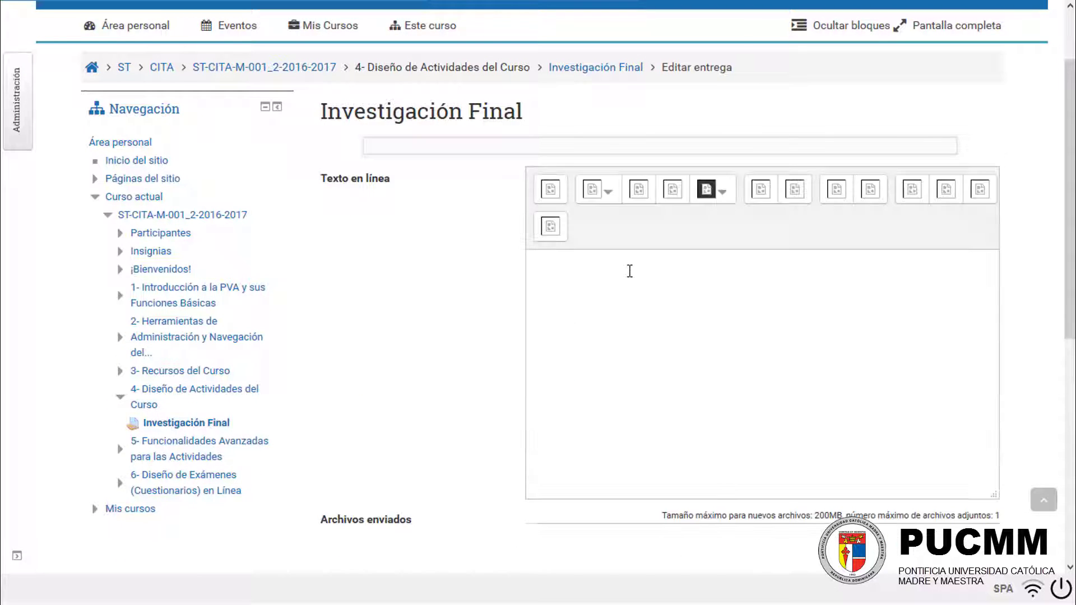
pyautogui.write('E')
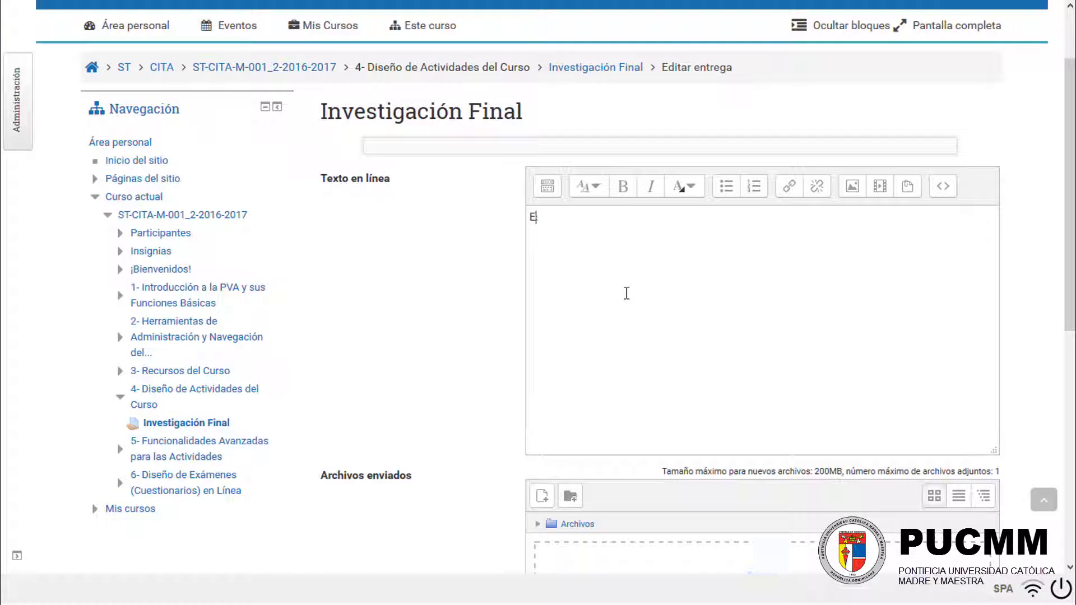
pyautogui.write('sta es mi entrega.')
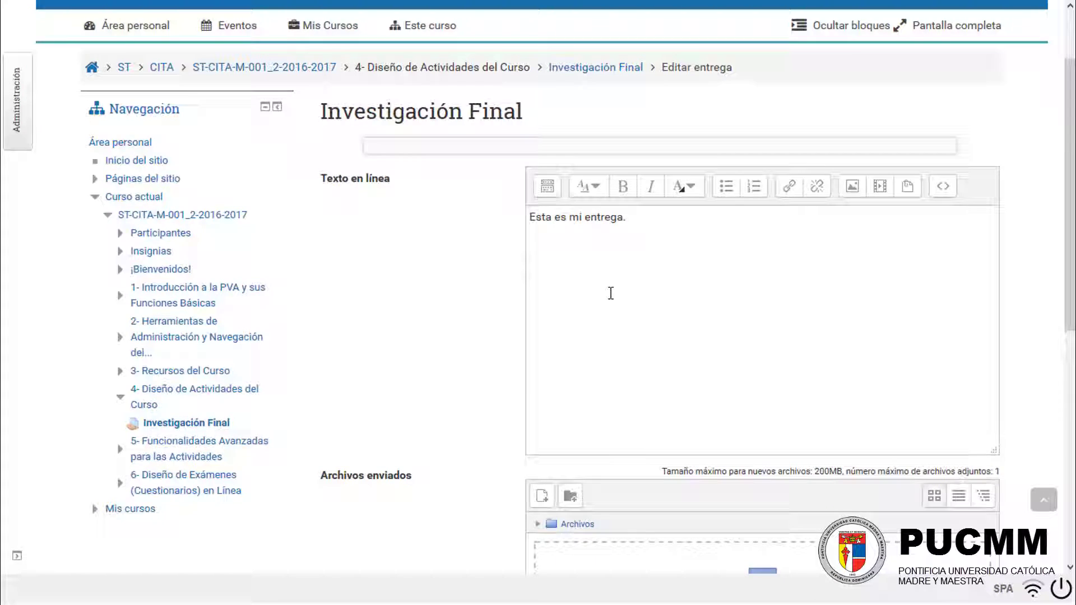
# Upload "Programa - Diseño de Asignaturas en Moodle - Versión 16hrs.docx" from the Curso Moodle folder as the submission file and save the submission.
pyautogui.scroll(-5, 610, 293)
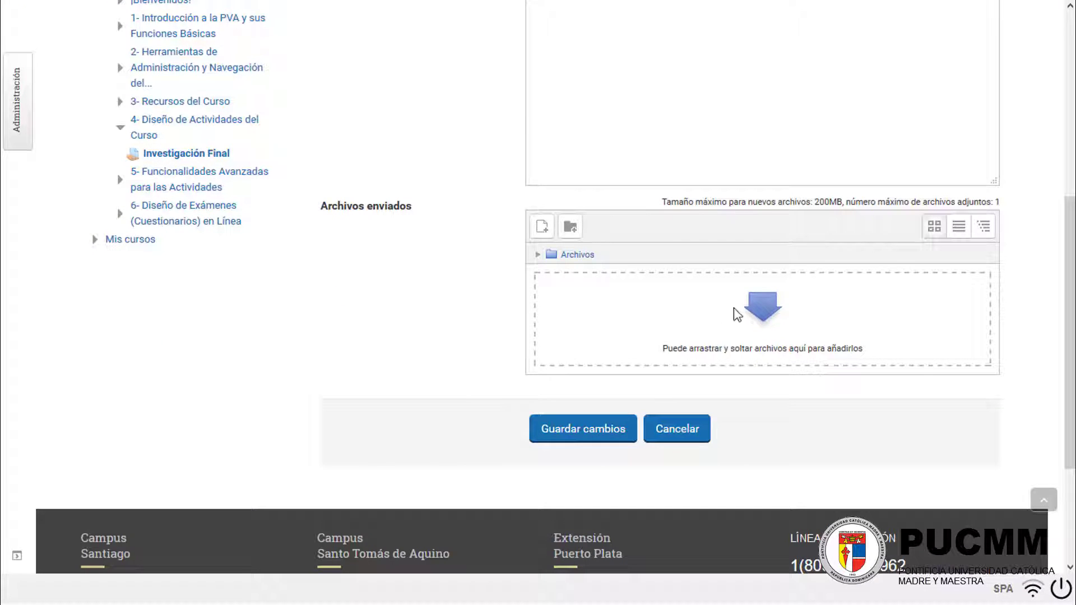
pyautogui.click(763, 303)
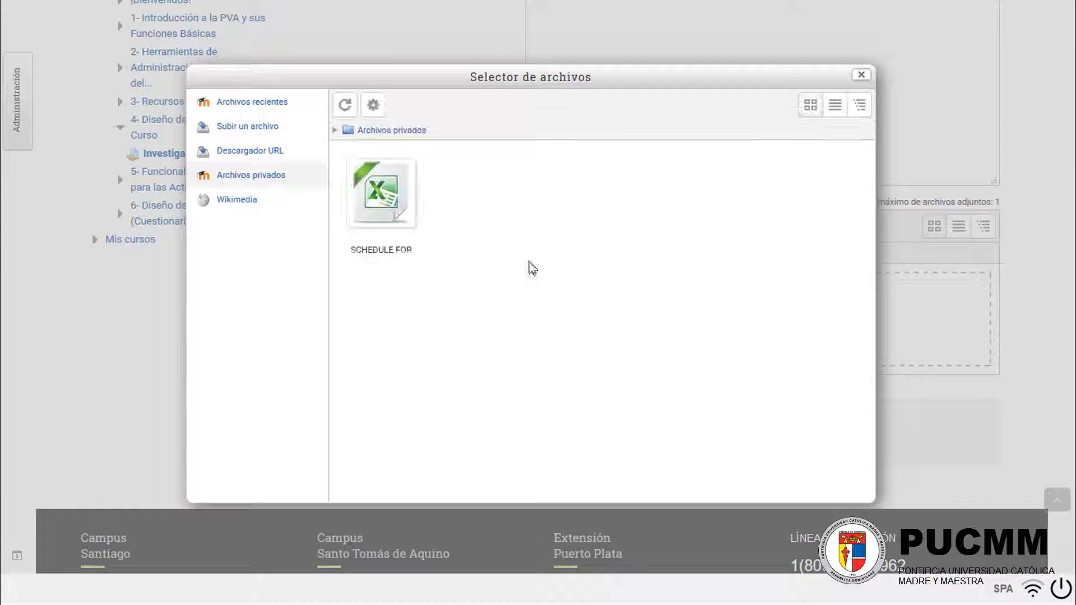
pyautogui.click(242, 130)
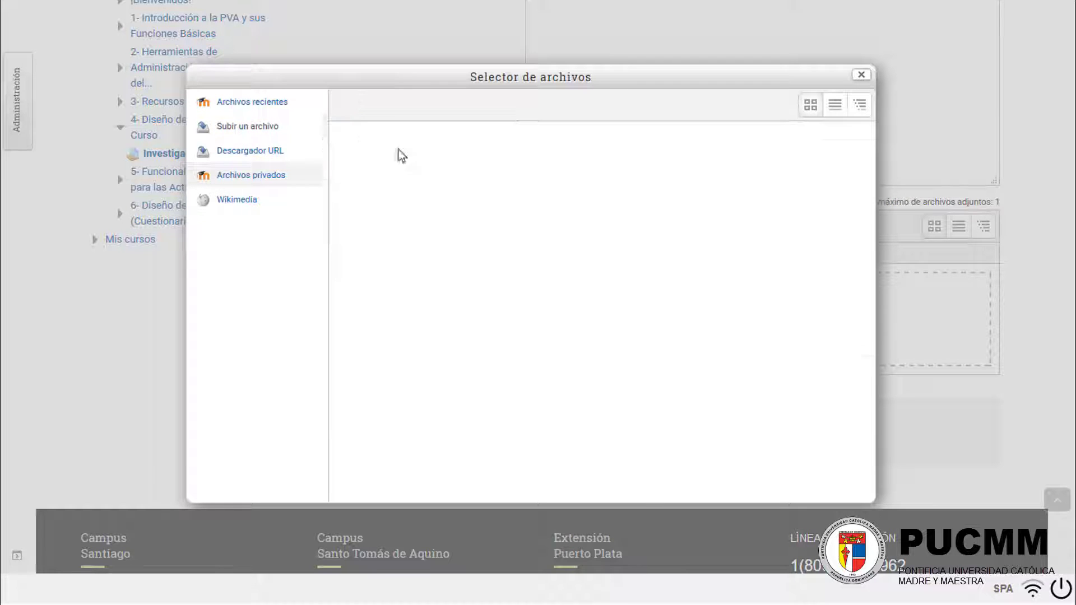
pyautogui.click(572, 187)
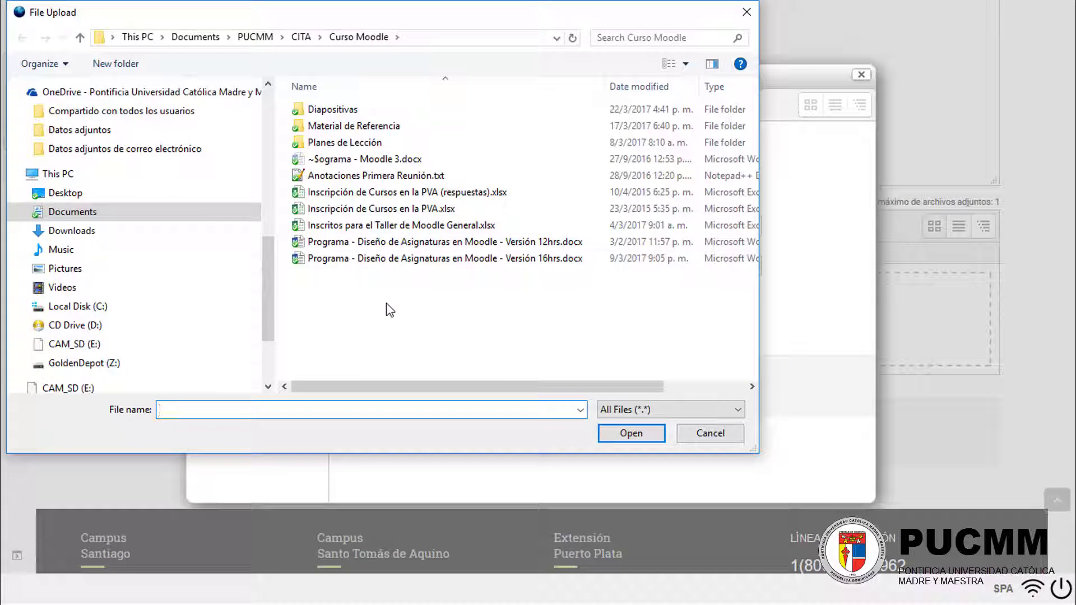
pyautogui.doubleClick(417, 259)
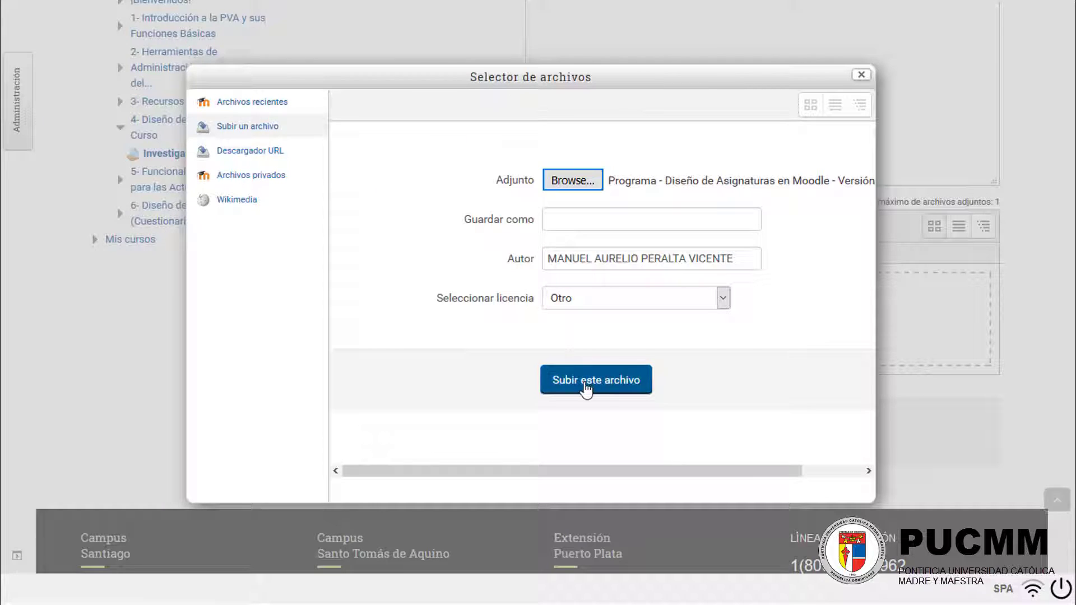
pyautogui.click(586, 387)
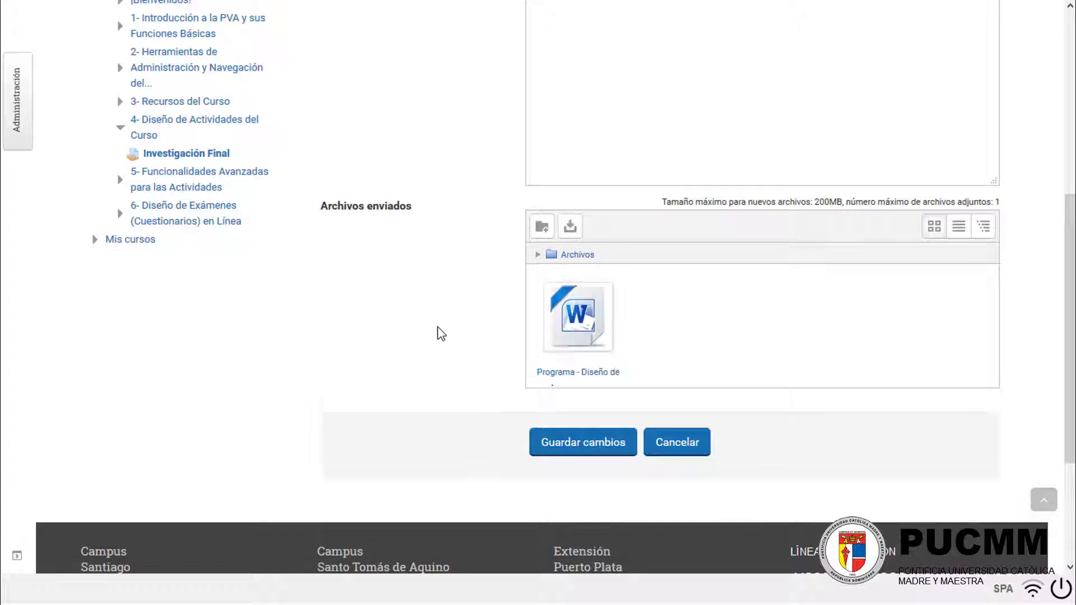
pyautogui.click(562, 448)
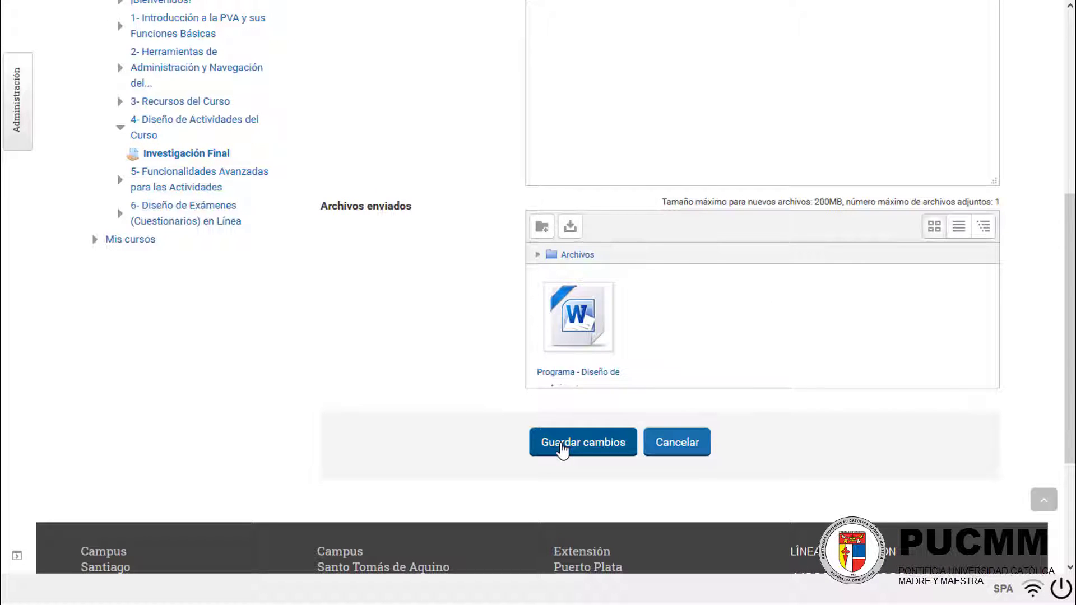